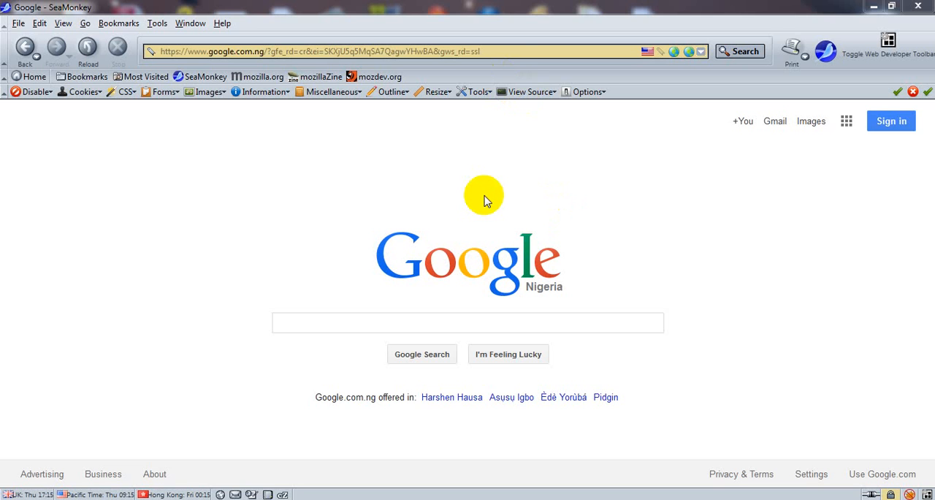
left_click(511, 51)
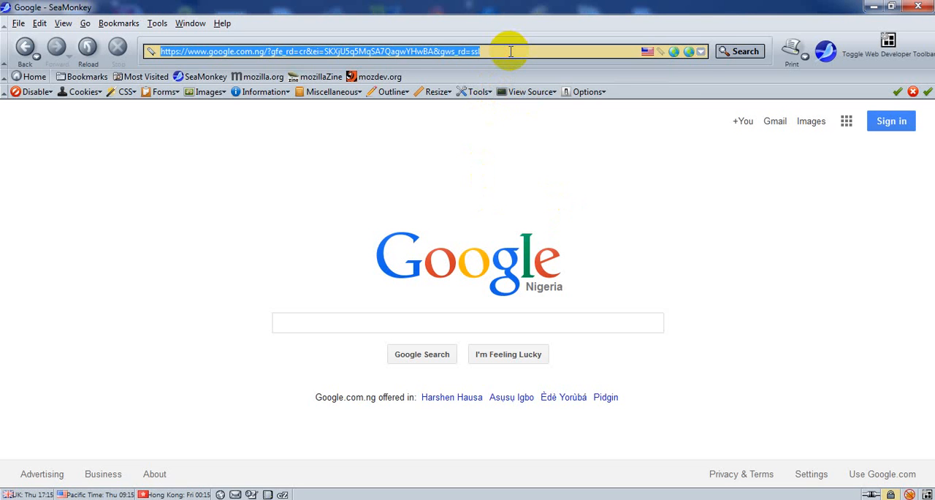
type("ww")
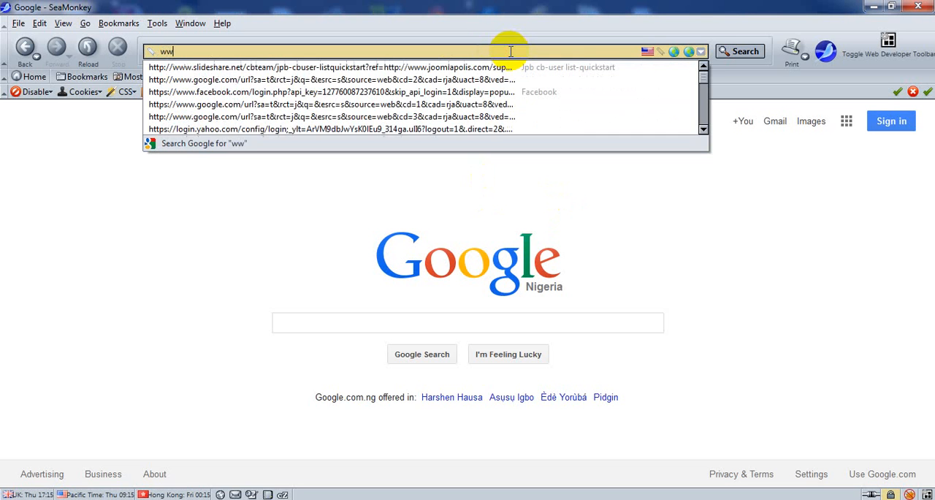
type("w.fed")
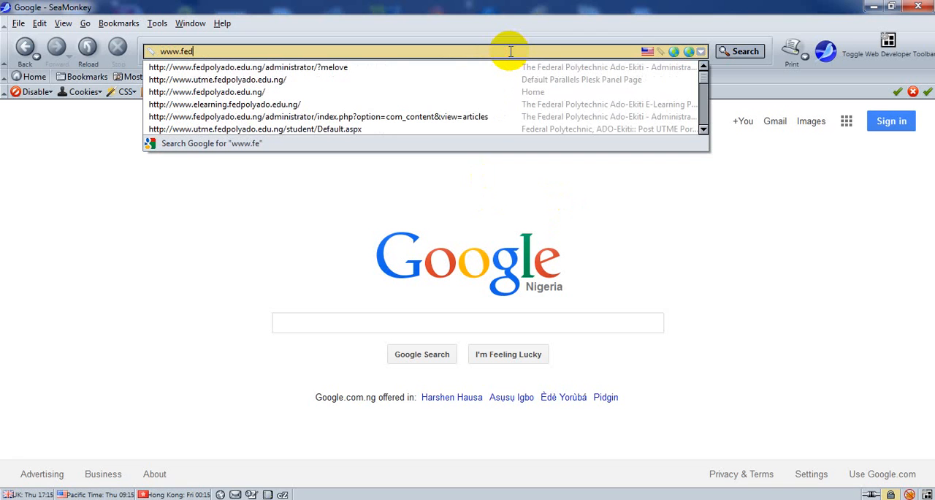
type("polyado.edu.ng")
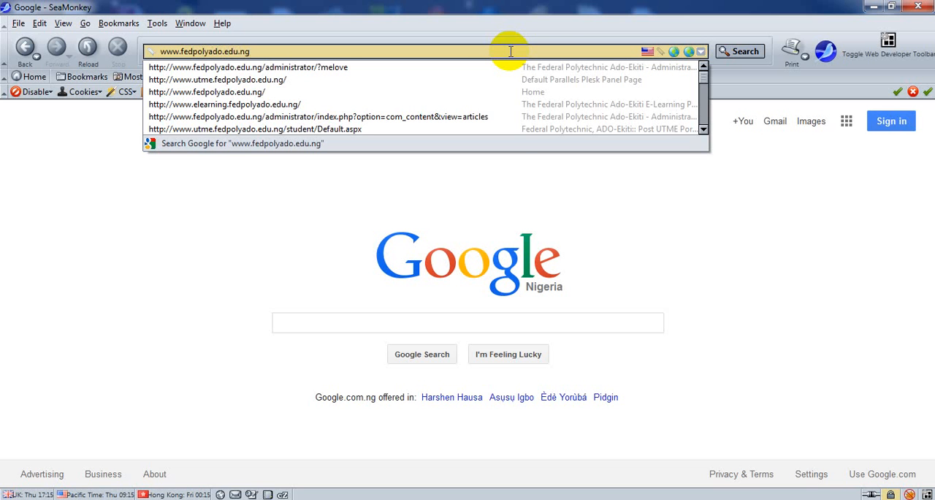
key("Return")
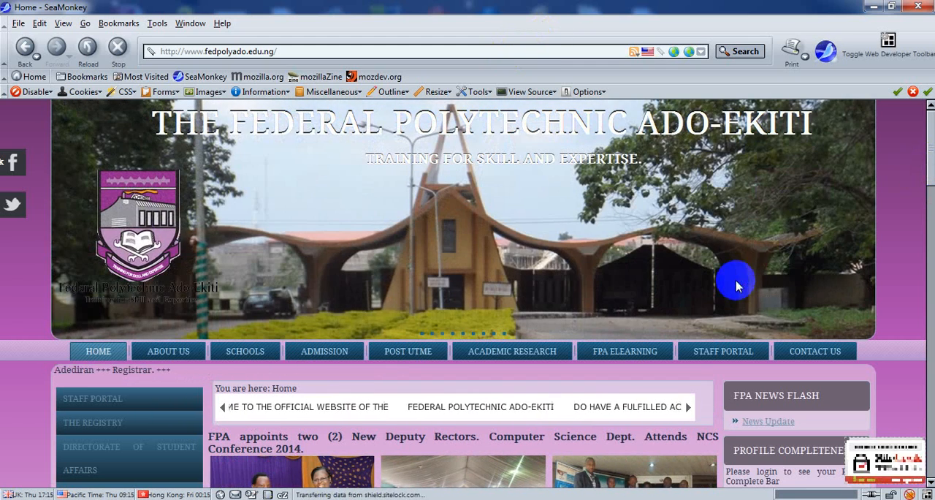
Step: Go to the site's FPA eLearning page and follow its link to the FPA E-Learning Portal
mouse_move(625, 354)
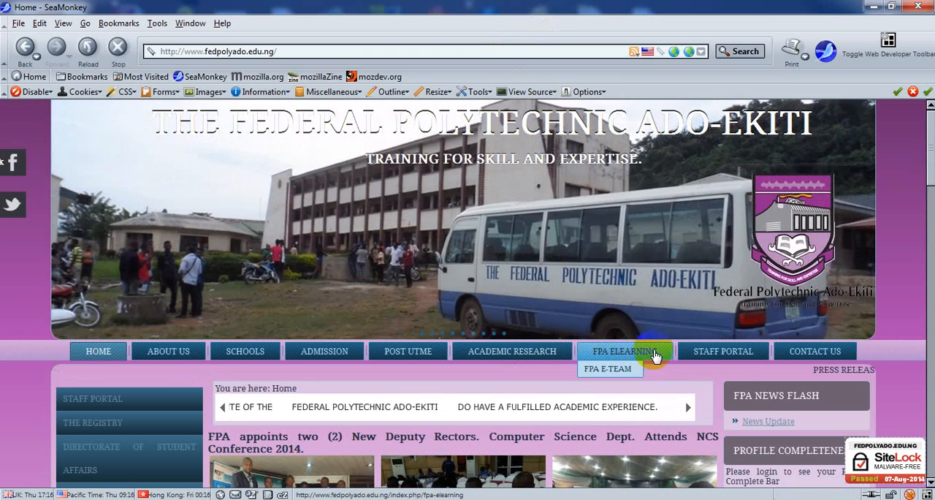
left_click(649, 356)
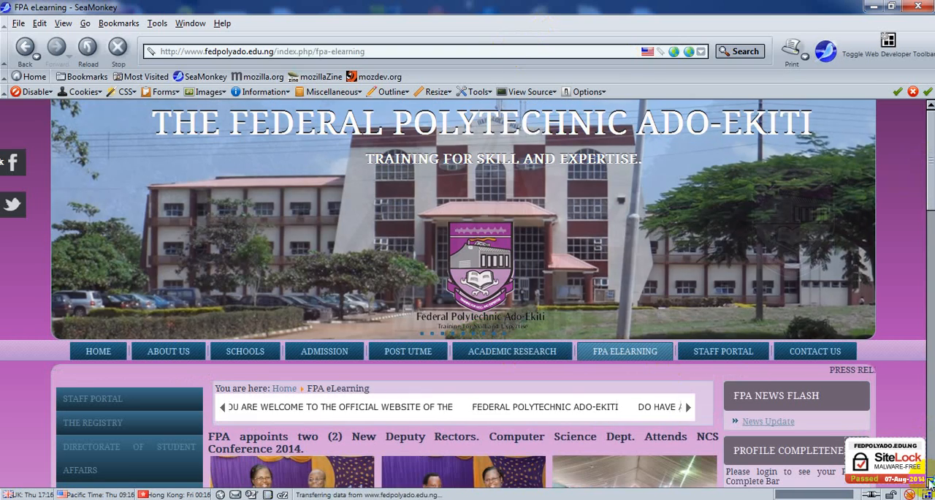
scroll(930, 484, "down", 6)
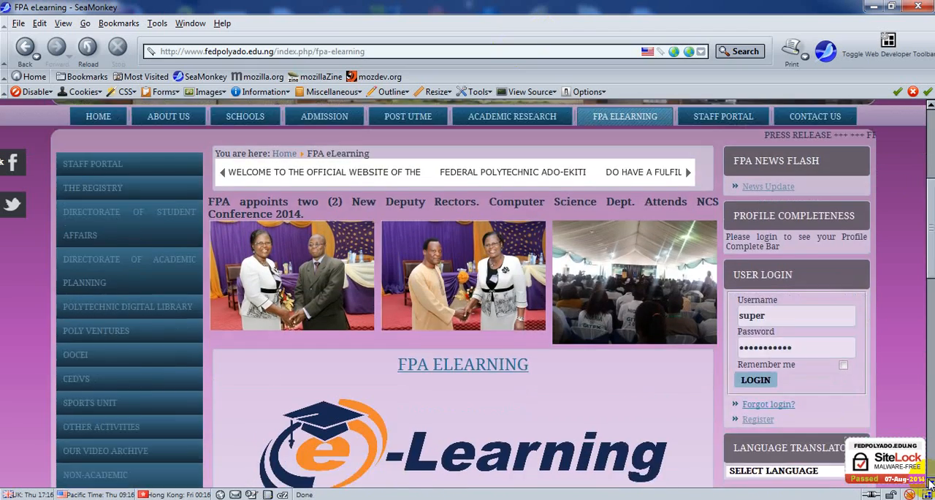
scroll(931, 484, "down", 6)
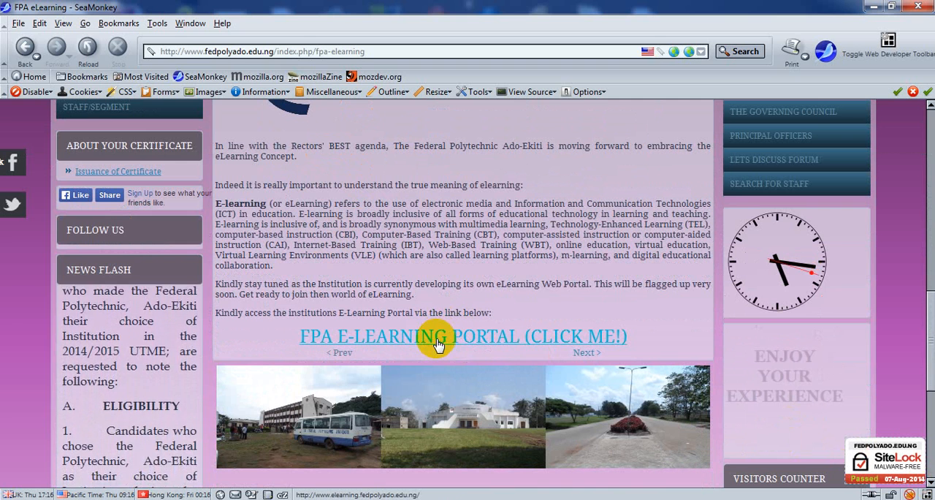
left_click(438, 342)
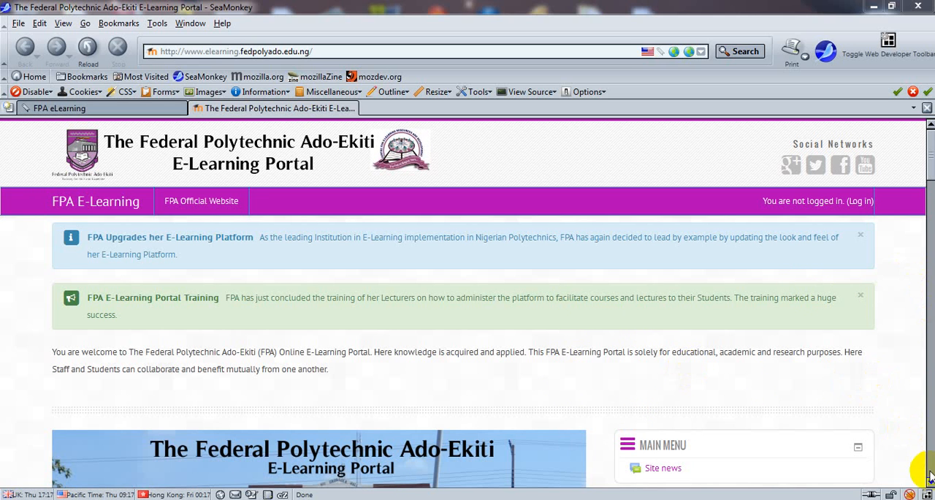
Step: Find the available courses on the portal's home page and open Practice of Entrepreneurship (EEd 216)
scroll(930, 479, "down", 6)
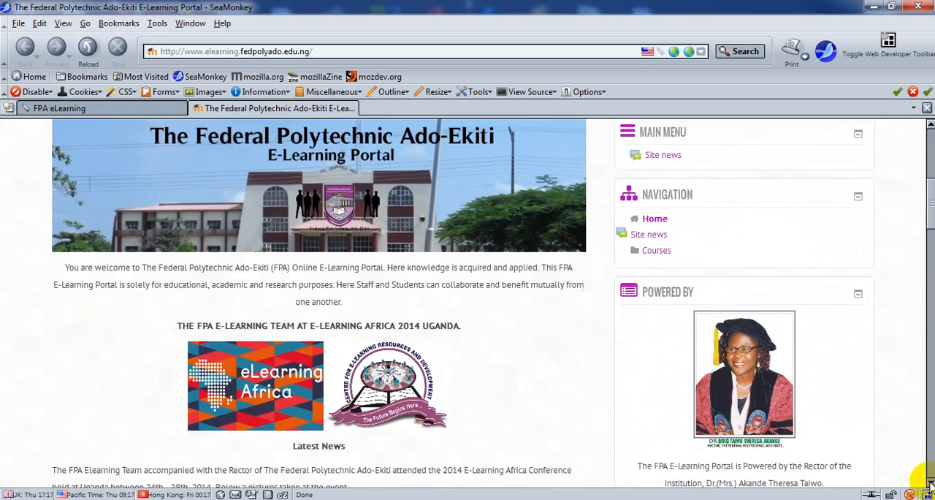
scroll(930, 484, "down", 6)
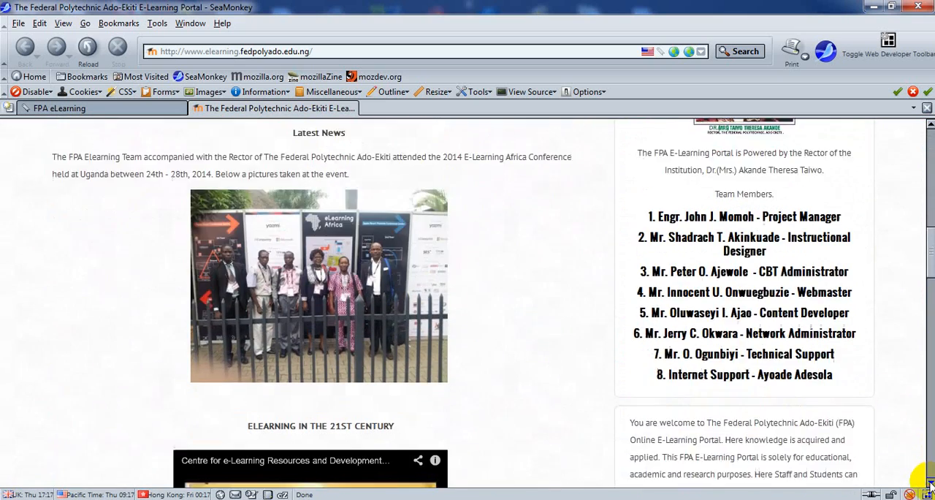
scroll(930, 483, "down", 6)
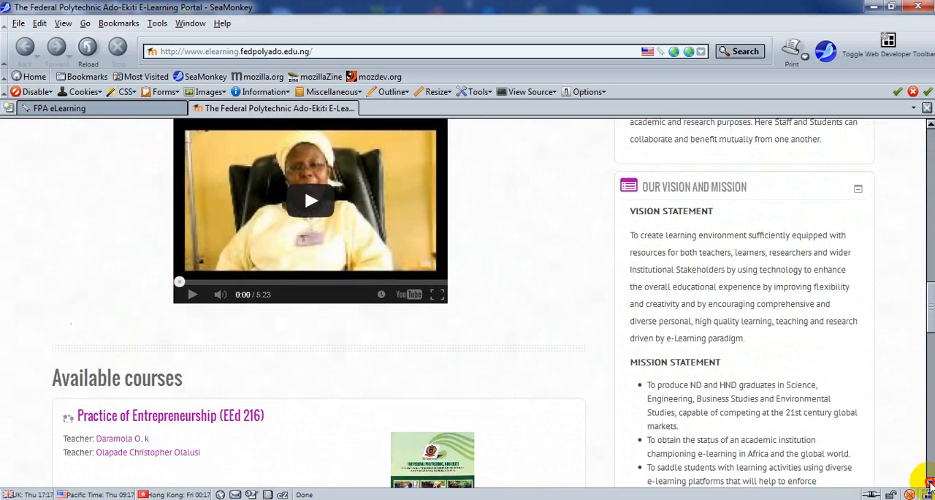
scroll(930, 484, "down", 5)
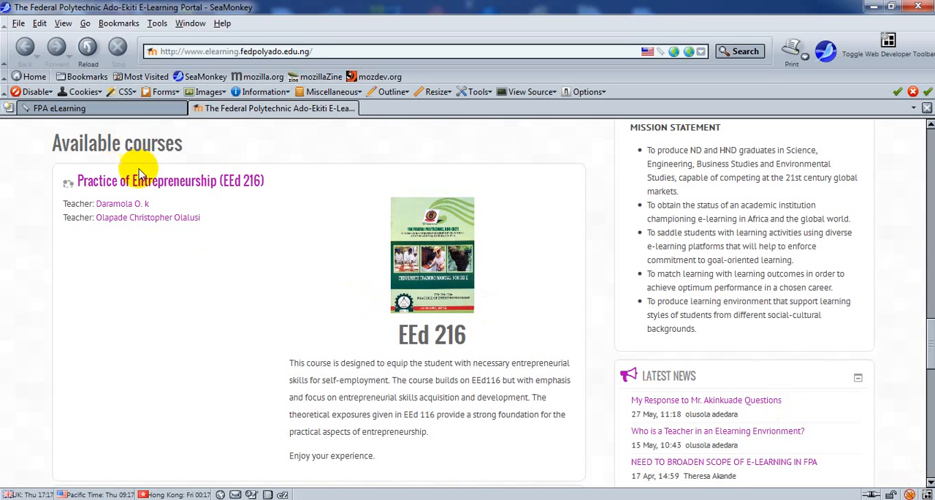
left_click(148, 192)
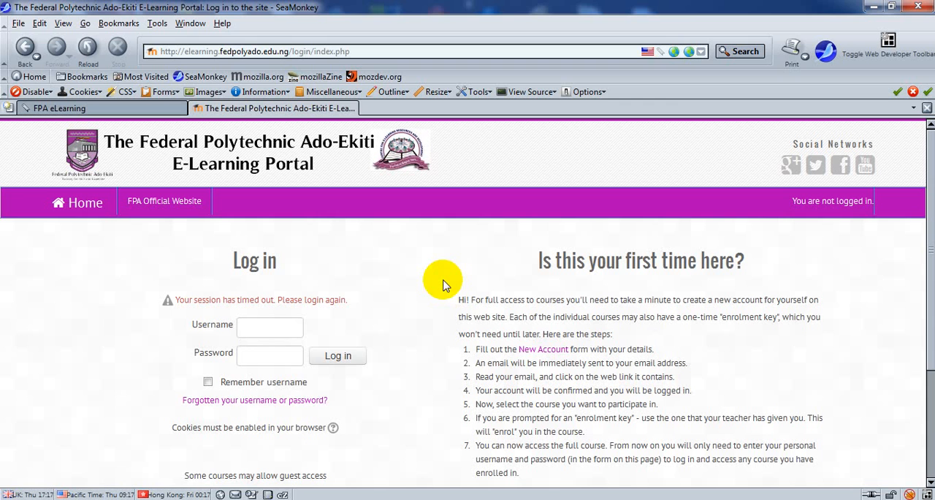
Step: Enter the student's matriculation number as the username in the login form
left_click(273, 329)
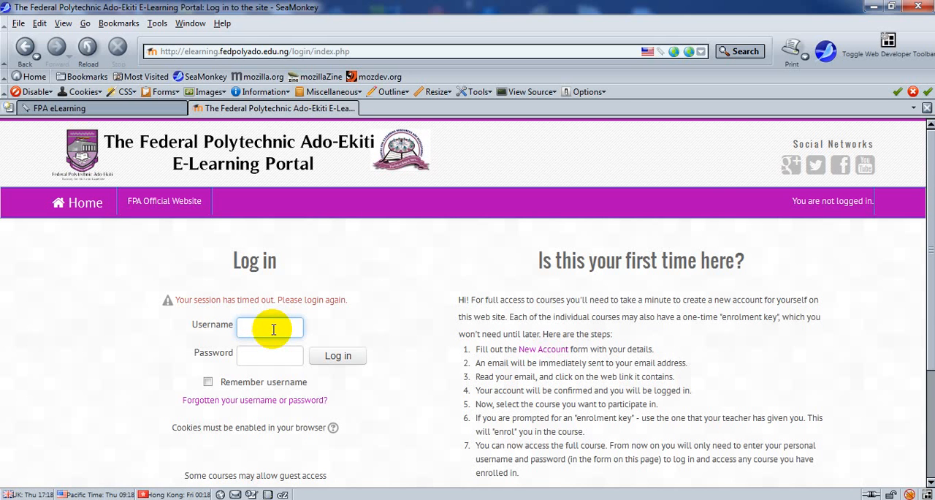
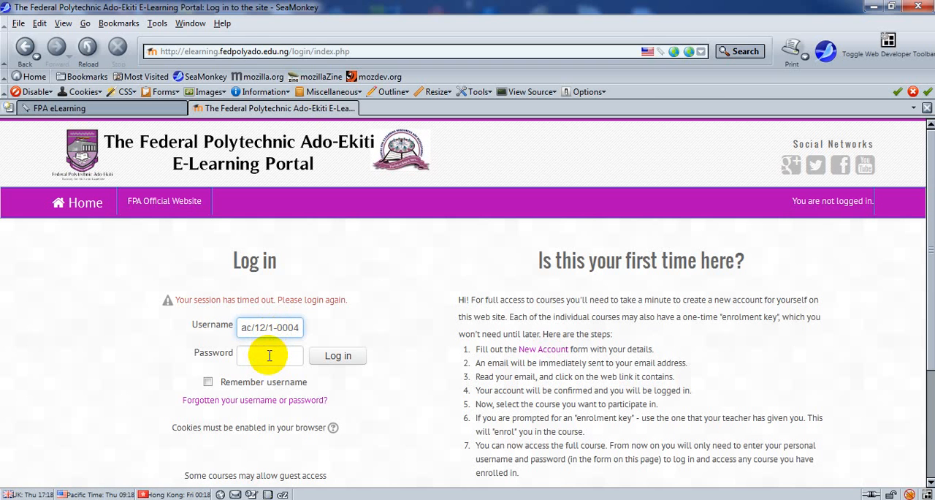
Step: Enter the account password, log in to the portal and dismiss the offer to remember the password
left_click(269, 355)
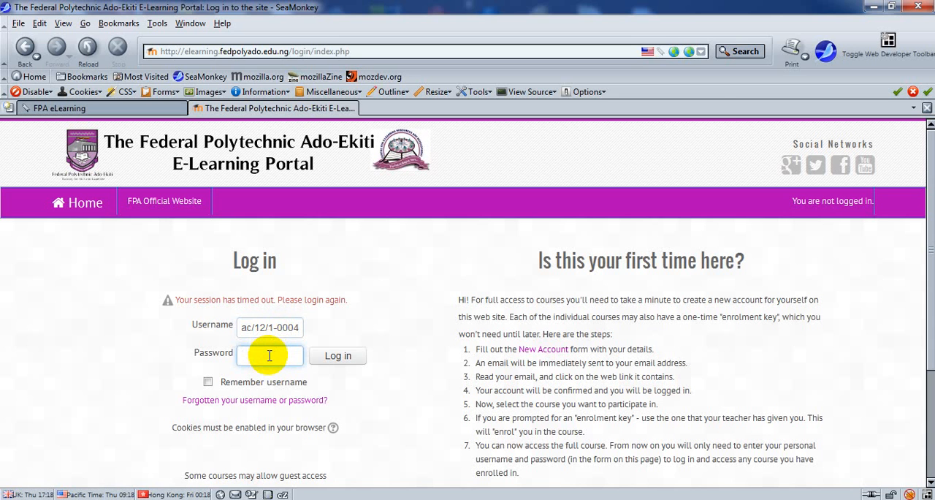
type("••••••••")
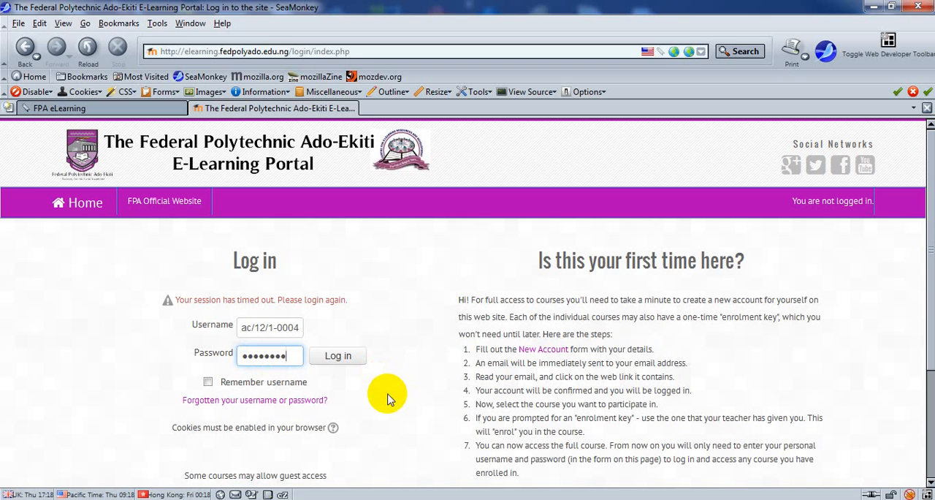
left_click(341, 362)
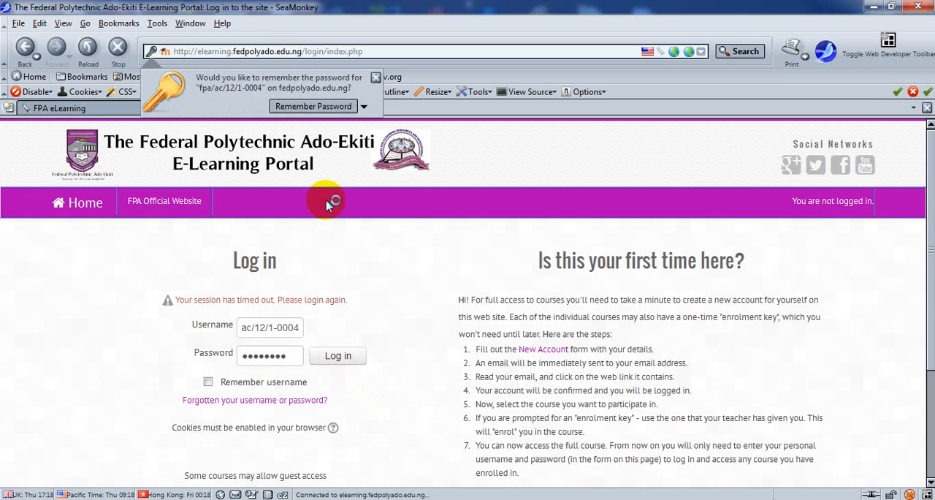
left_click(372, 79)
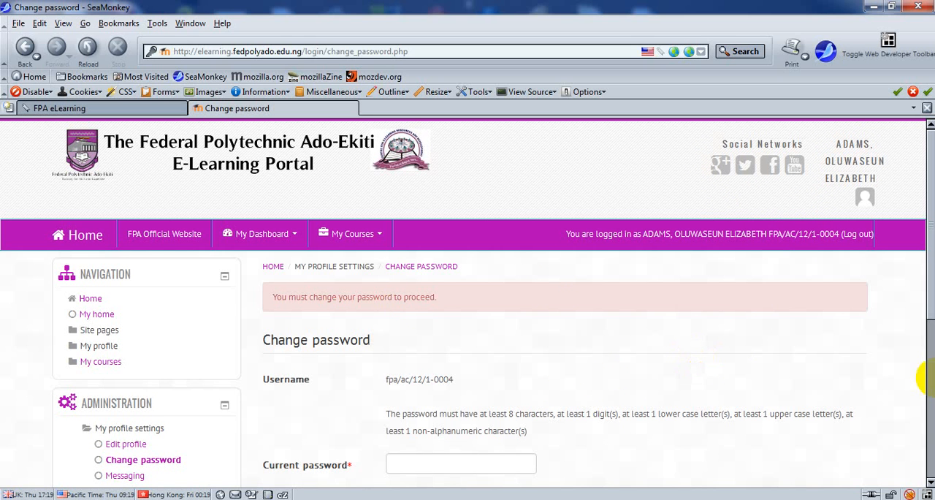
Step: Fill in the current password and a new password in the Change password form
left_click_drag(932, 317, 930, 275)
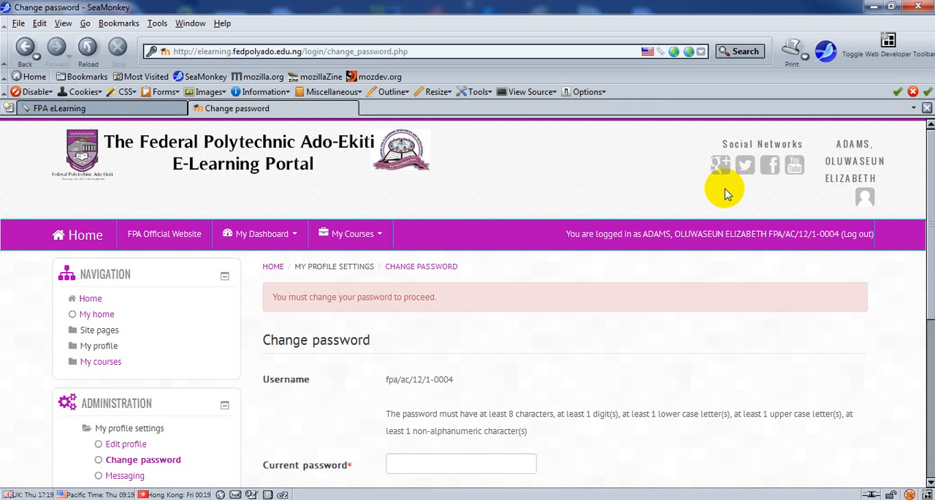
left_click(931, 249)
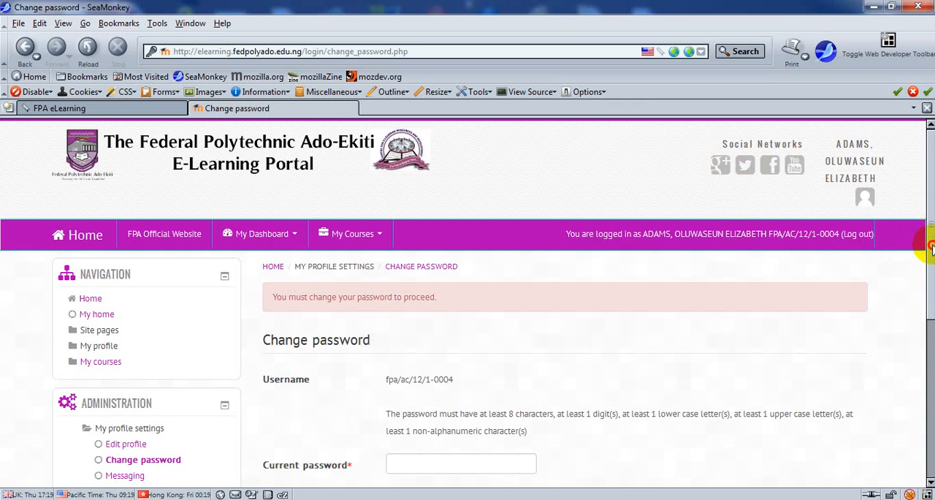
left_click_drag(931, 249, 931, 321)
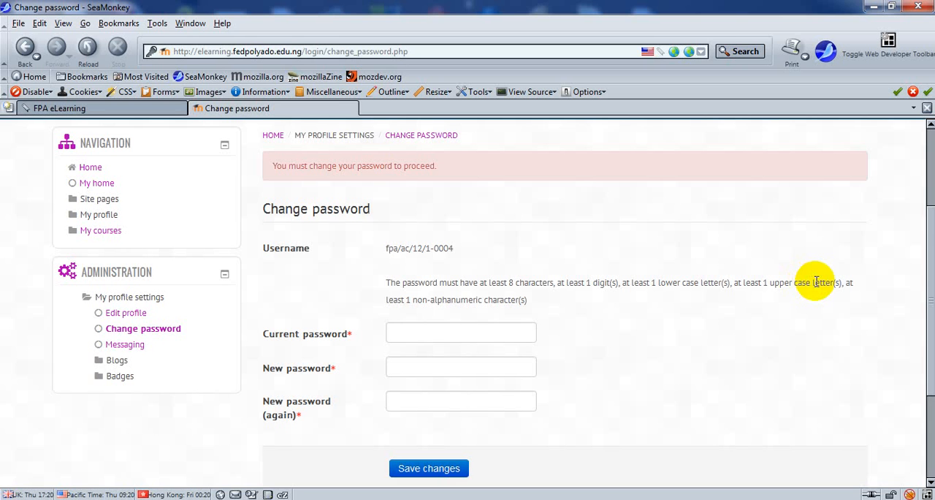
left_click(458, 329)
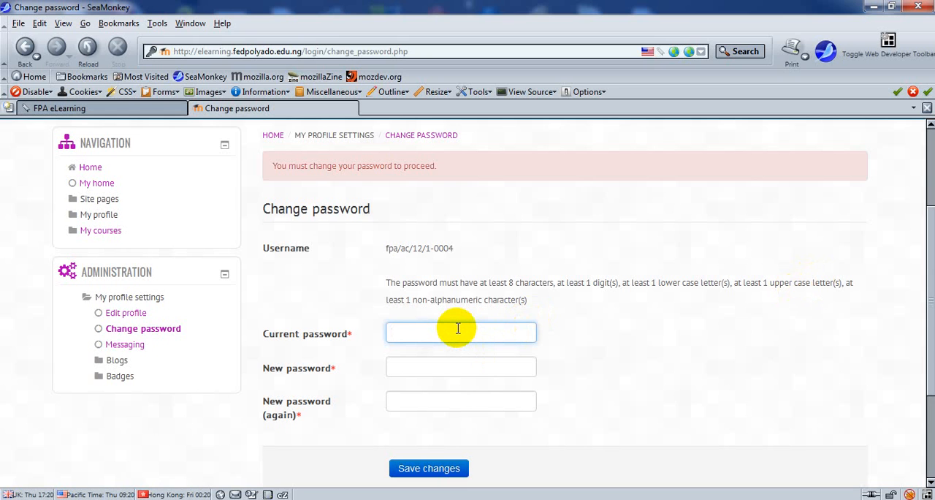
type("•••")
key("BackSpace")
key("BackSpace")
key("BackSpace")
type("••••••••")
key("Tab")
type("••")
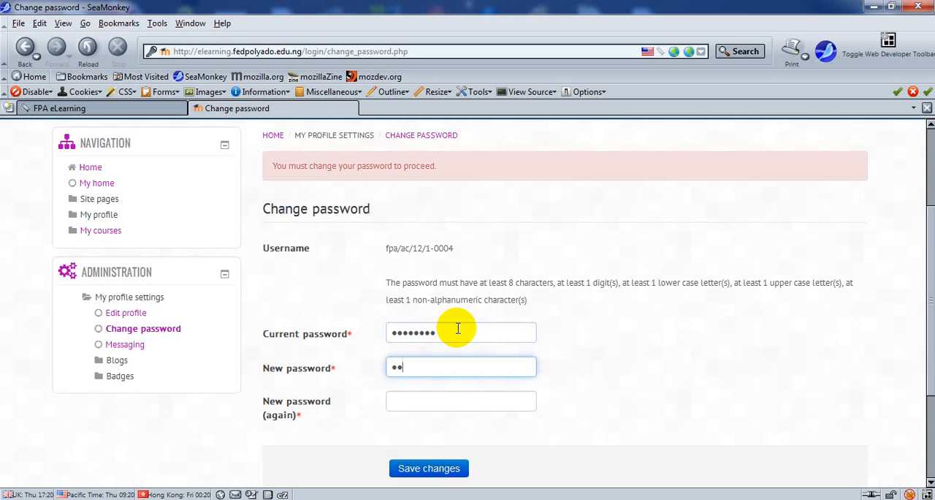
type("••••••")
Step: Clear the current password field and enter the current account password again
left_click_drag(458, 328, 365, 336)
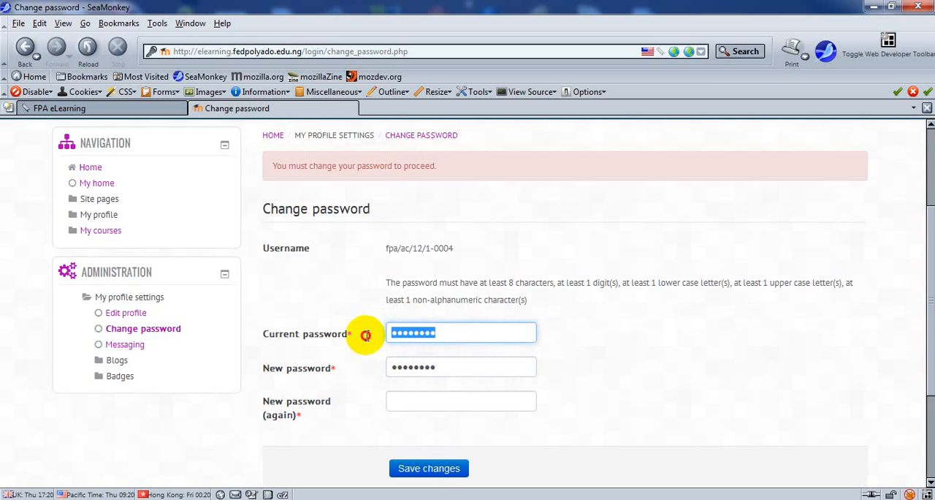
key("BackSpace")
type("•••••••••")
Step: Replace the entry in the new password field and repeat the new password in the confirmation field
left_click_drag(455, 368, 295, 373)
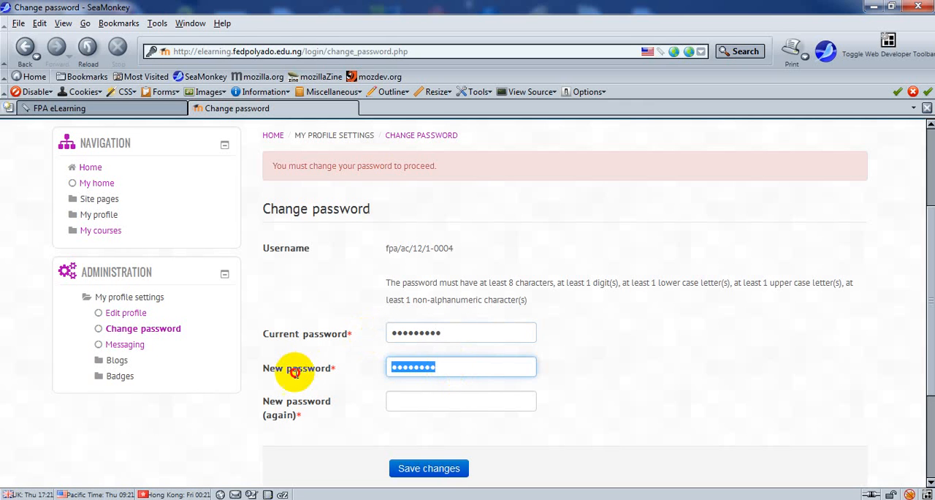
type("••••")
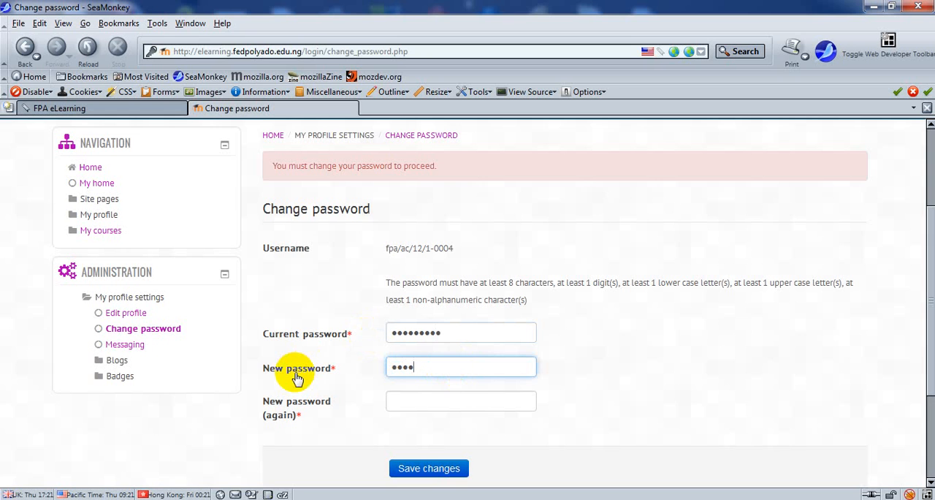
type("••••")
key("Tab")
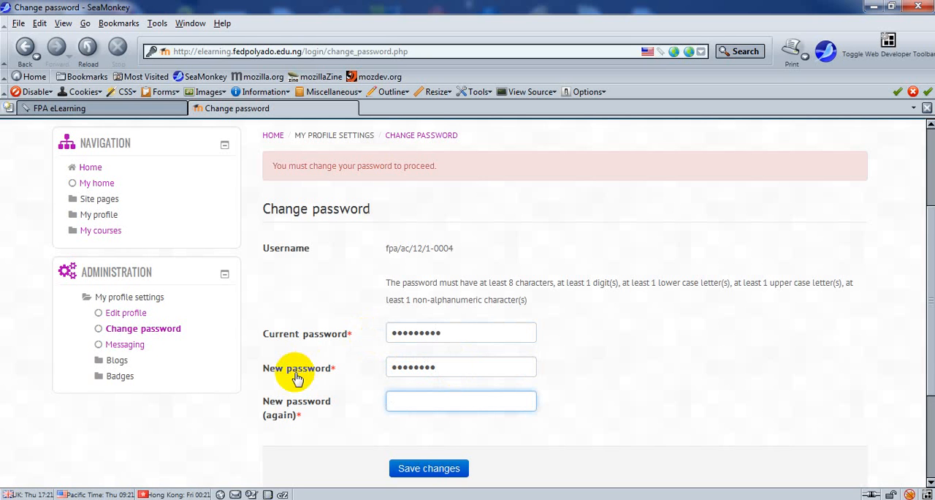
type("••••••••")
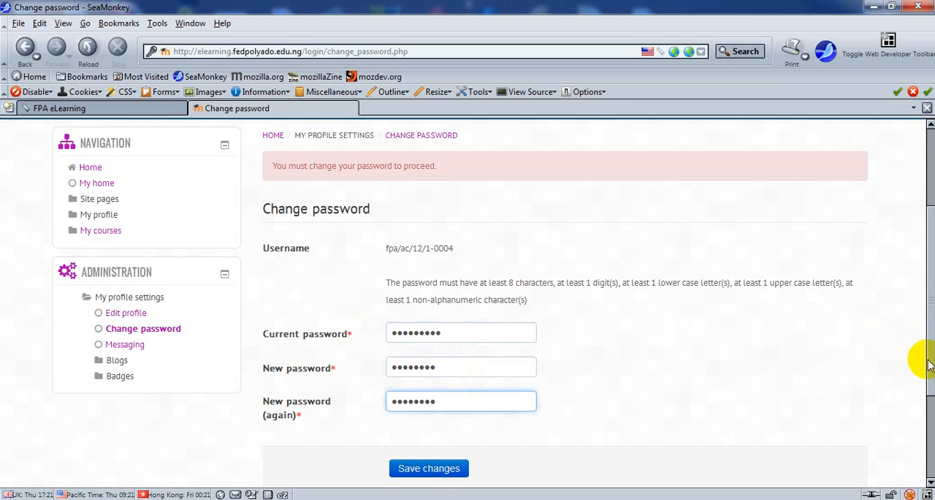
Step: Save the password change and check the form's password fields for feedback
left_click_drag(928, 360, 913, 405)
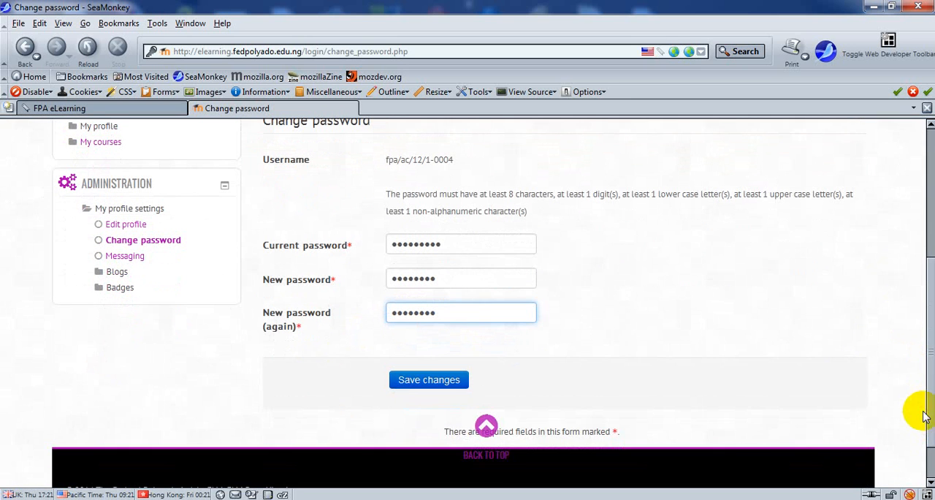
left_click(427, 386)
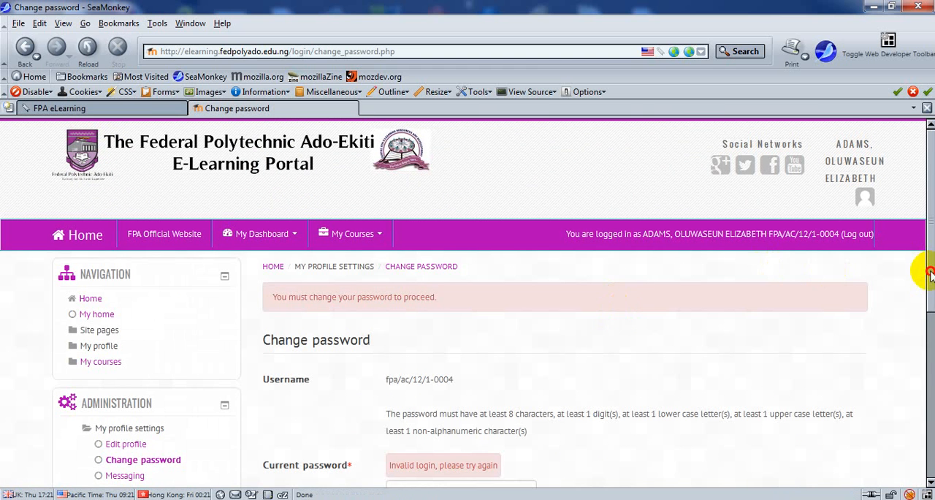
left_click_drag(930, 272, 930, 310)
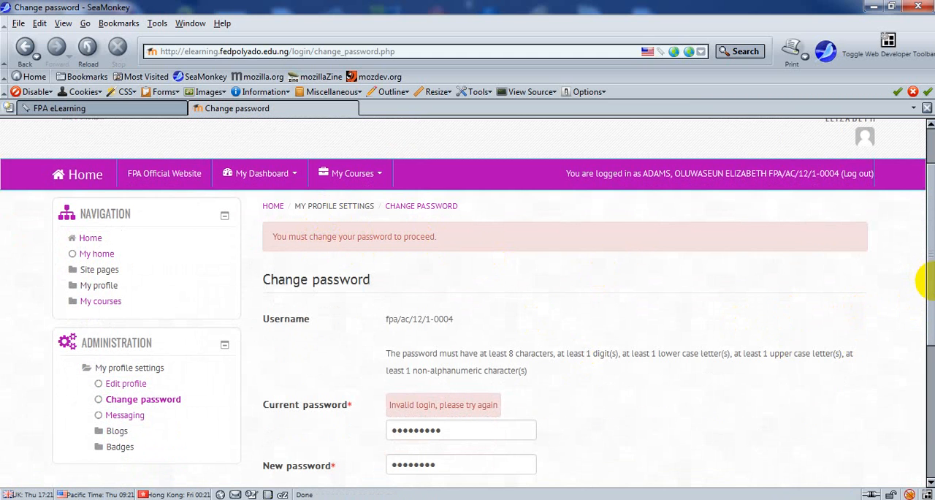
left_click_drag(926, 288, 927, 336)
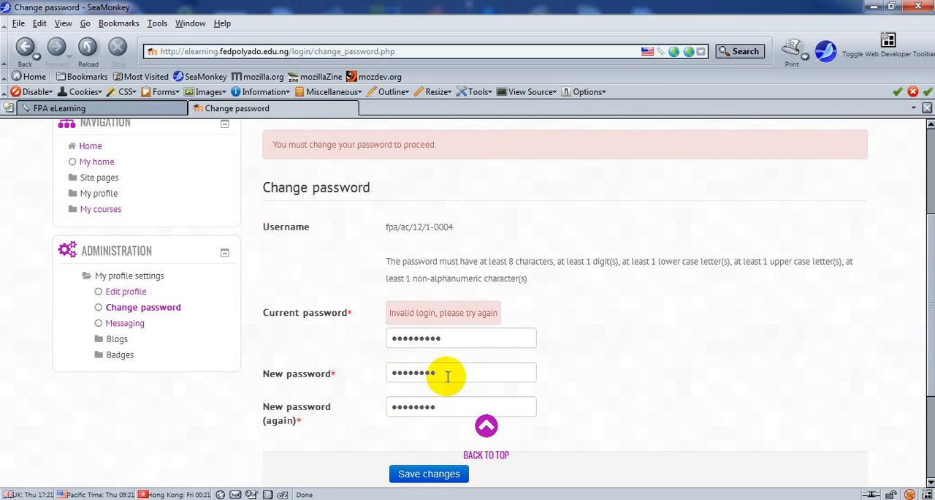
Step: Replace the entry in the current password field with the current account password
left_click(462, 343)
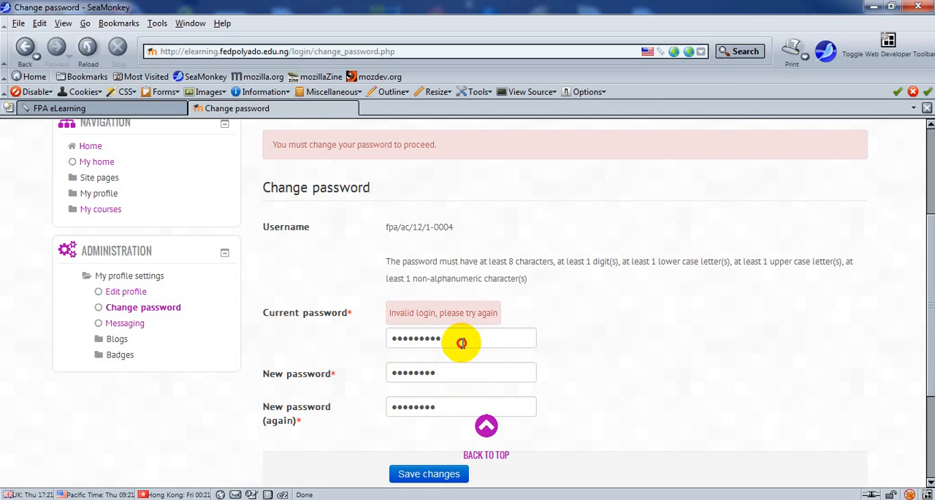
left_click_drag(462, 343, 302, 349)
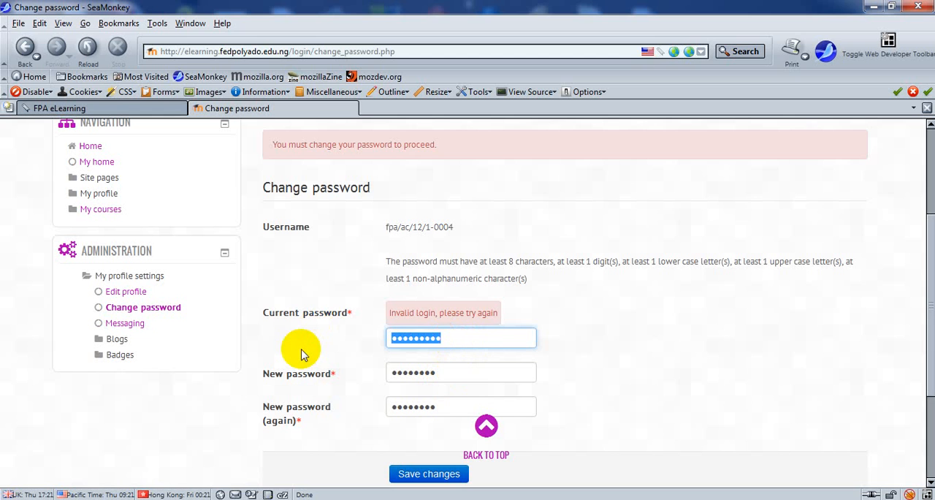
type("•••")
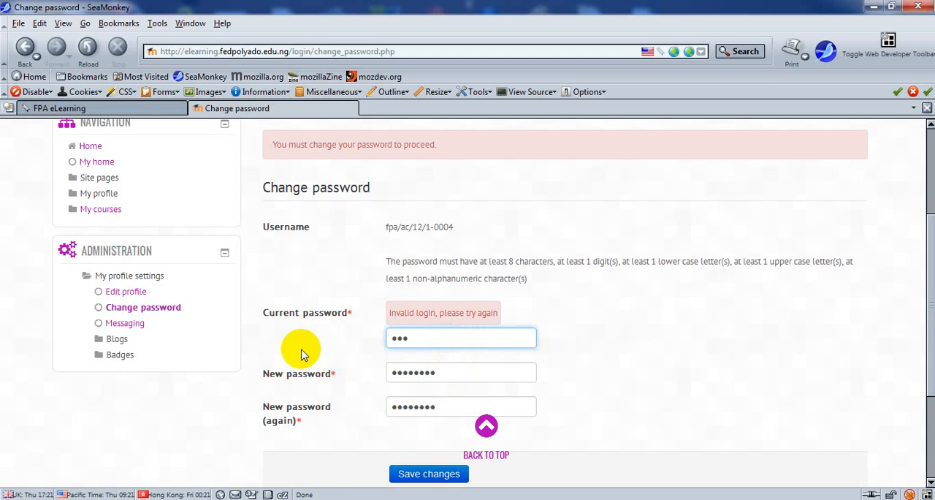
type("•••")
key("BackSpace")
key("BackSpace")
key("BackSpace")
key("BackSpace")
key("BackSpace")
key("BackSpace")
type("•••")
type("••••")
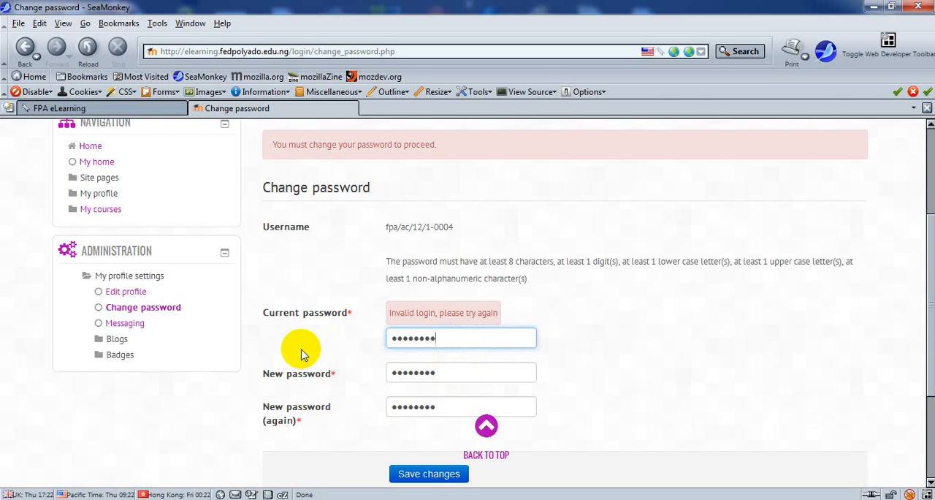
Step: Clear the new password field and enter a longer new account password
double_click(454, 374)
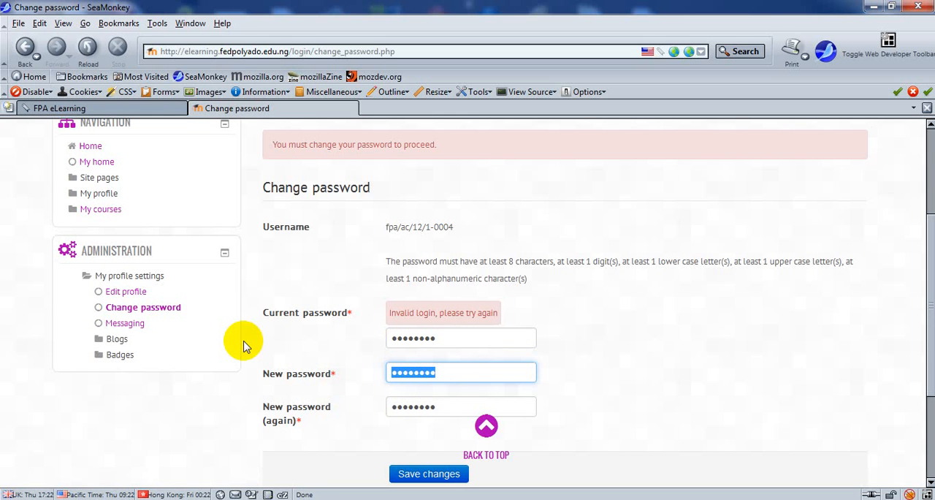
key("BackSpace")
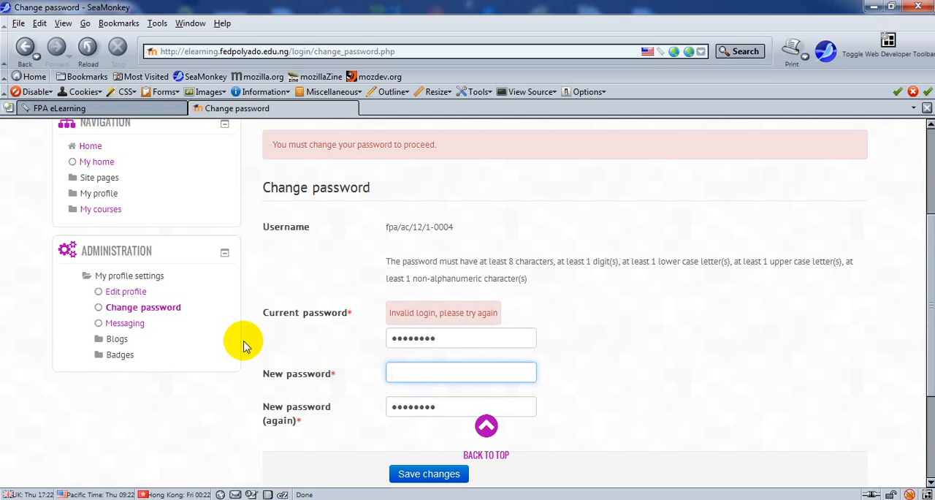
type("••••••••••••")
Step: Repeat the new password in the confirmation field, save the changes and continue past the confirmation page
key("Tab")
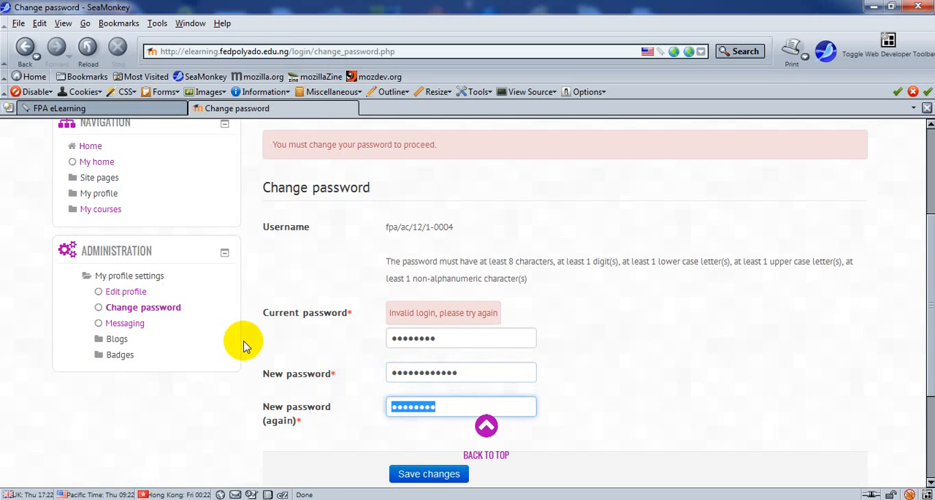
type("•••")
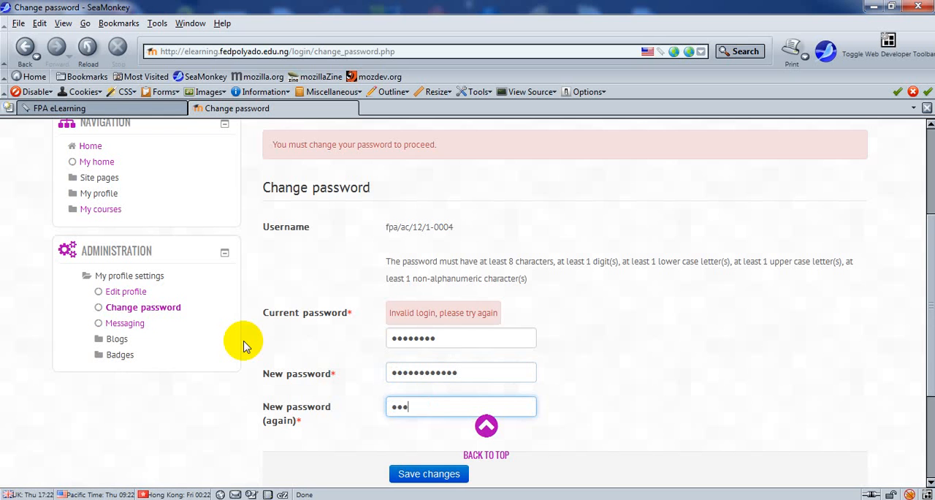
type("•••••••••")
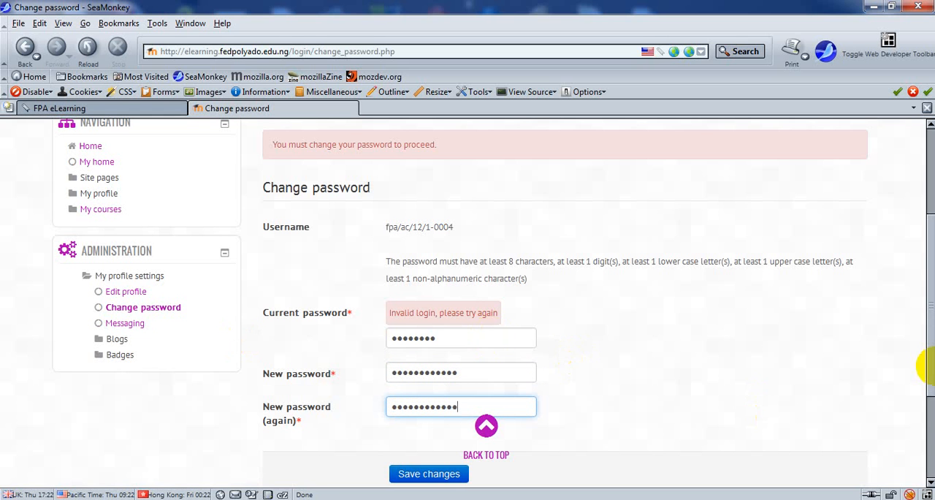
left_click(425, 479)
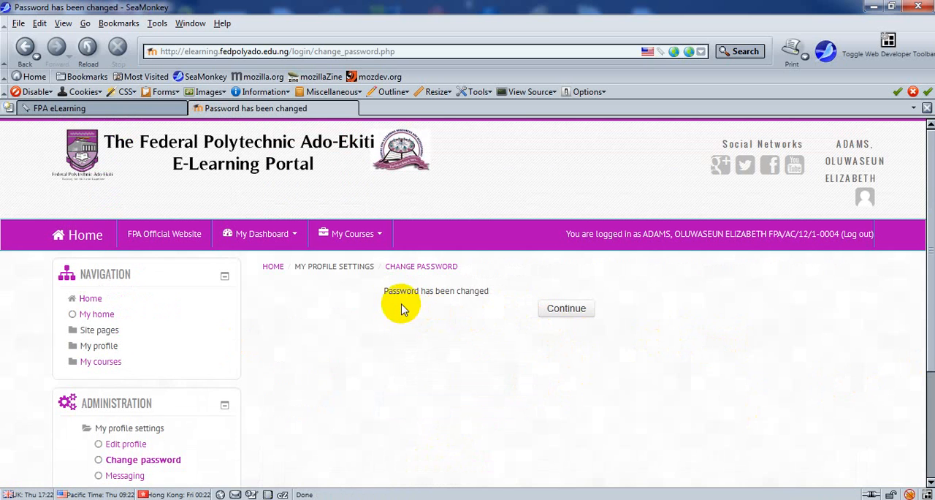
left_click(569, 310)
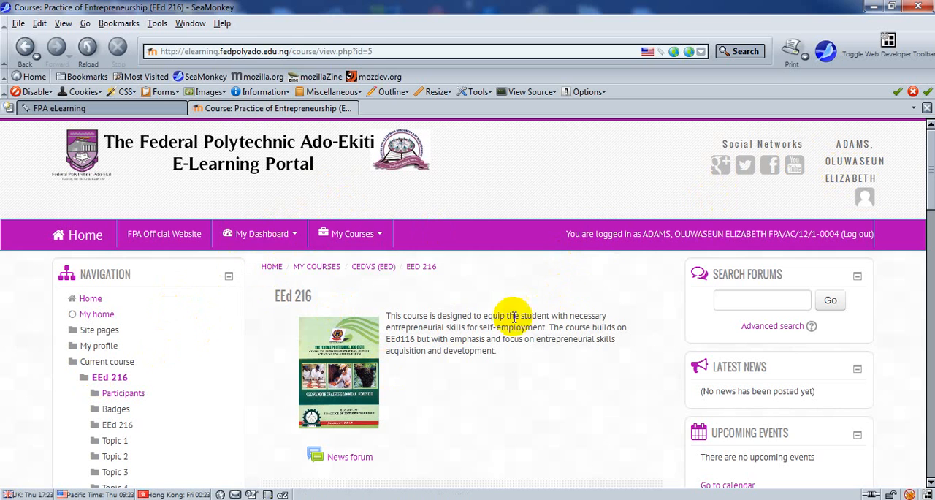
Step: Open the student's profile from the dashboard and open its Edit profile form
left_click(256, 238)
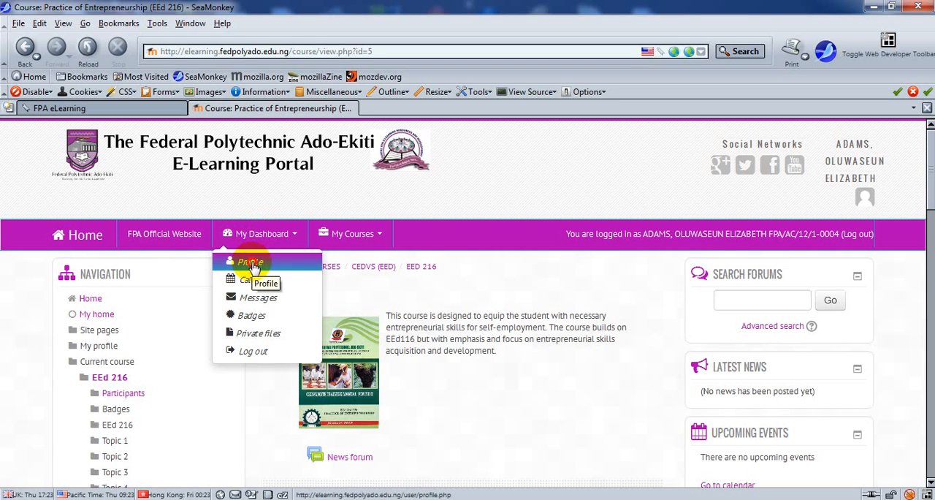
left_click(251, 263)
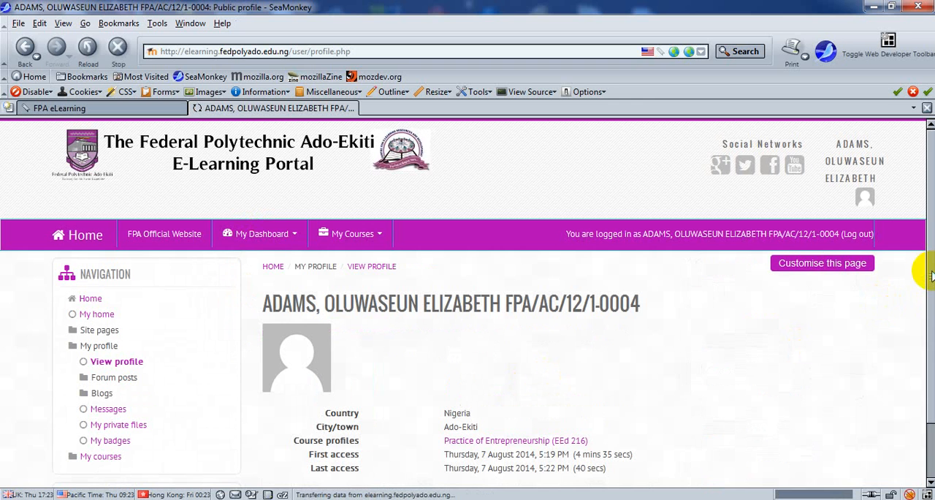
left_click_drag(931, 276, 932, 335)
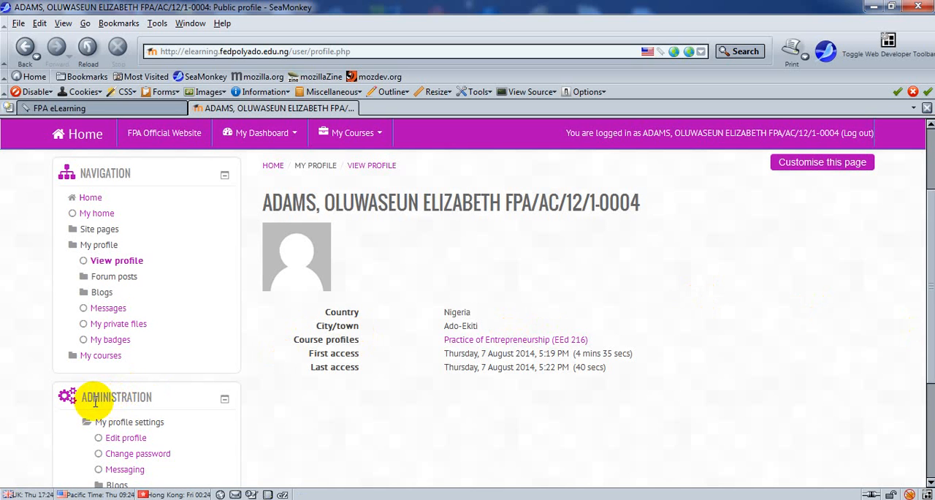
left_click(122, 442)
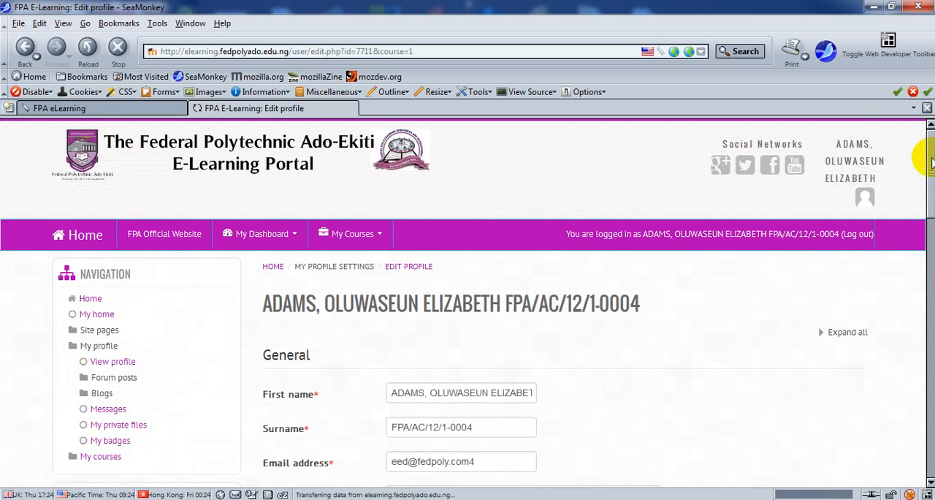
Step: Begin the profile description with "My name is" followed by the student's name
left_click_drag(930, 162, 932, 239)
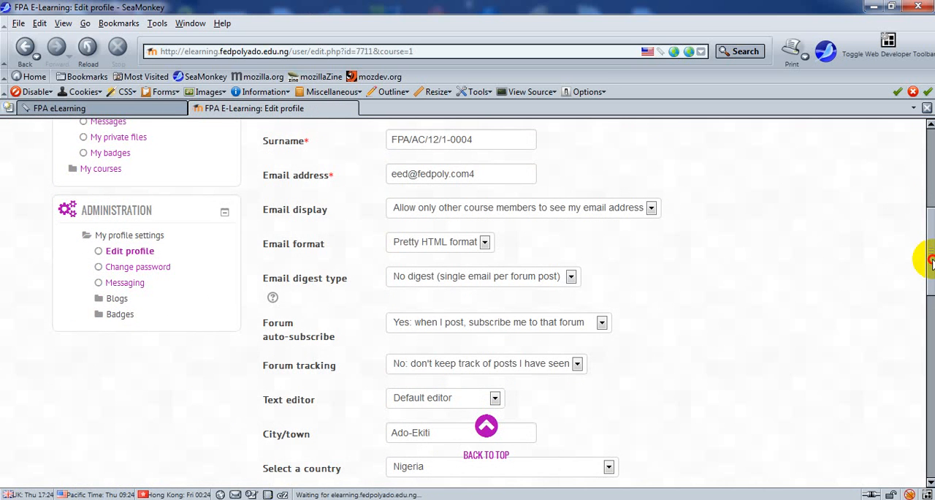
left_click_drag(931, 265, 925, 309)
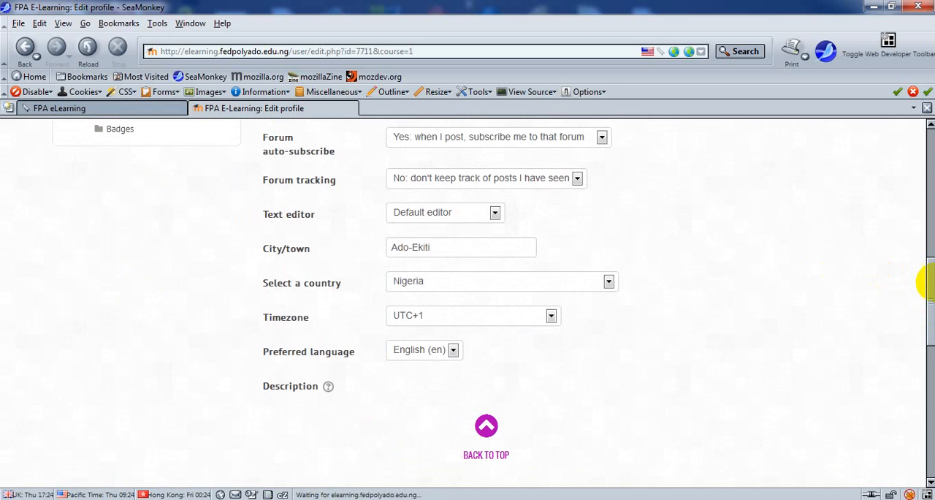
left_click_drag(927, 315, 918, 361)
left_click(441, 250)
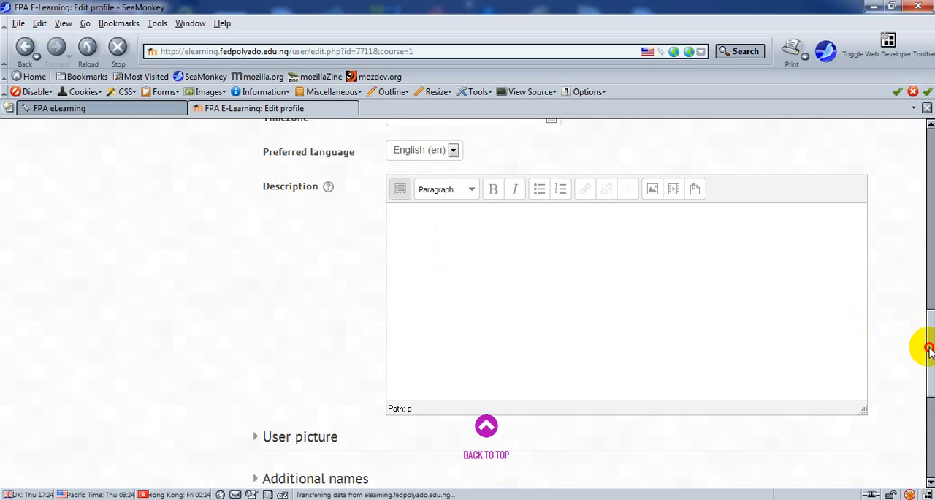
left_click_drag(928, 350, 923, 324)
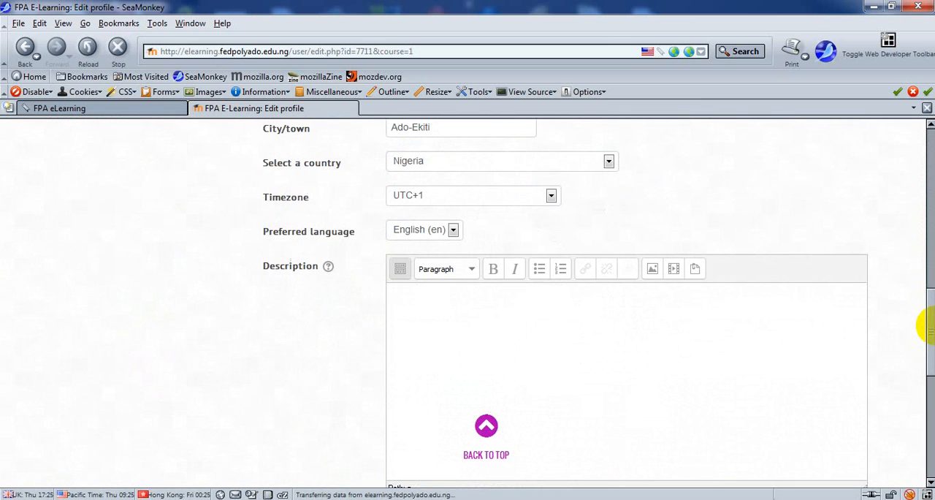
left_click(475, 316)
type("My name ")
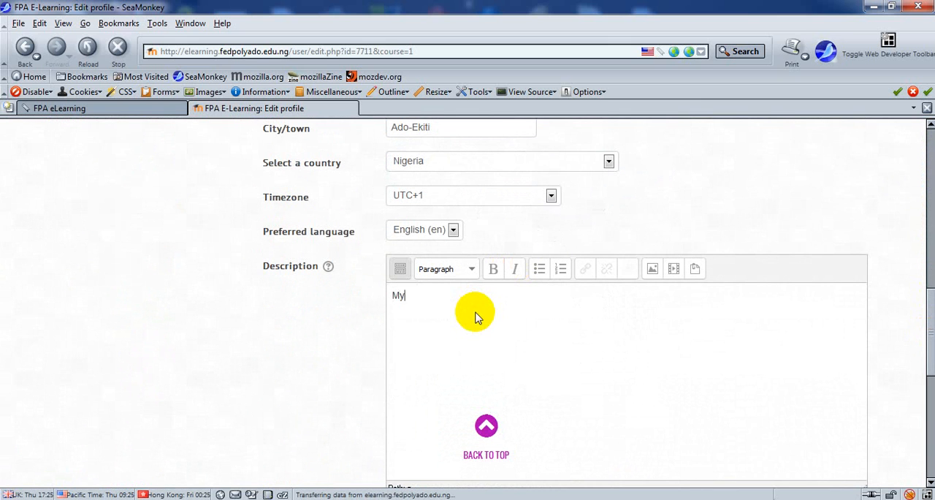
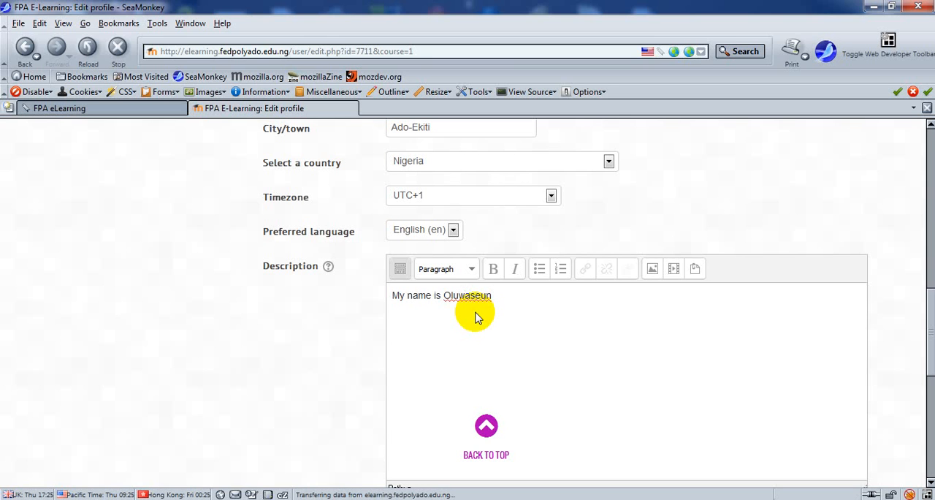
Step: Continue the description with "I am a Student of The Federal Polytechnic Ado-Ekiti."
type("I am a")
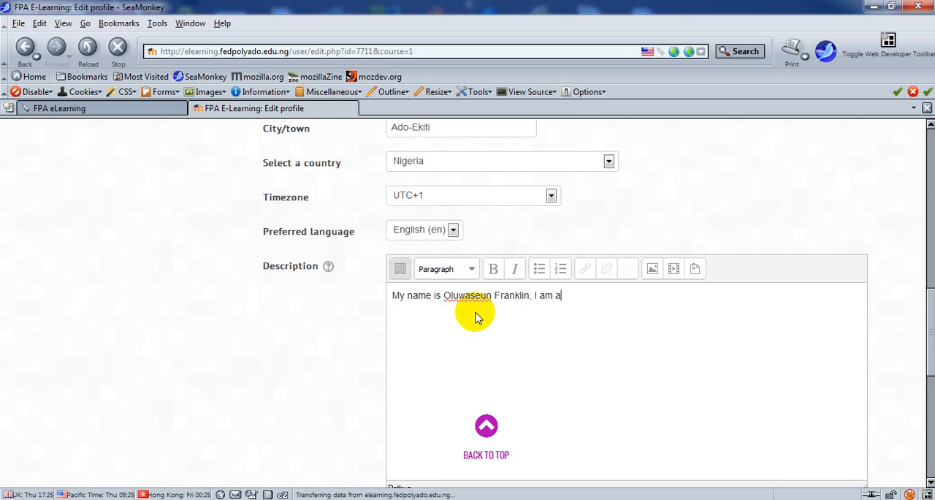
type(" Student of The Feder")
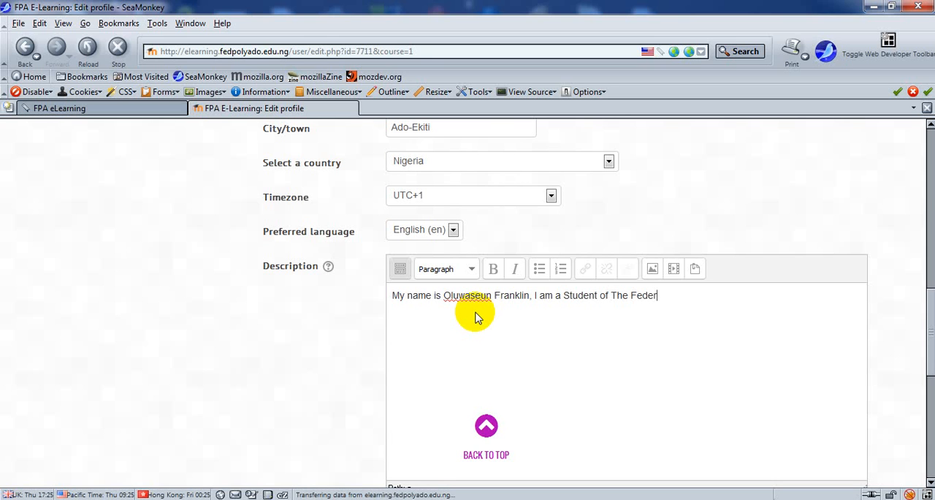
type("al Polytechnic A")
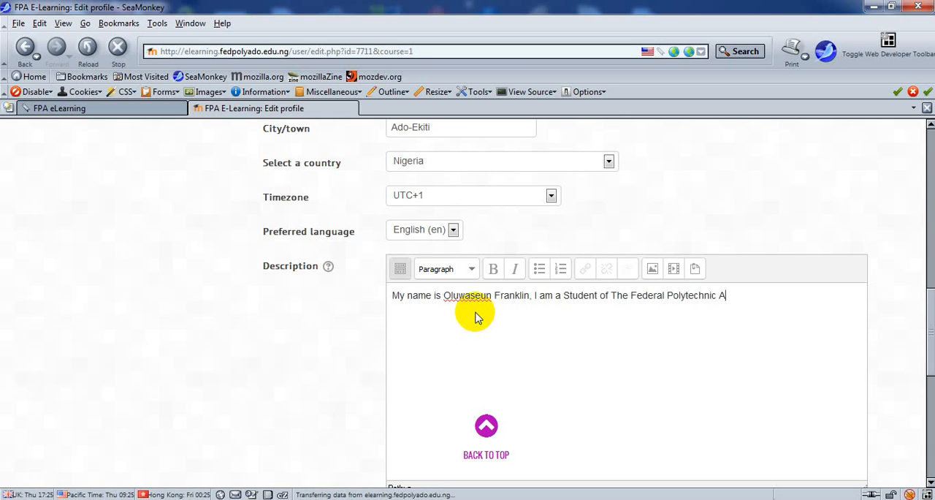
type("d0")
key("BackSpace")
type("o-Ekiti. ")
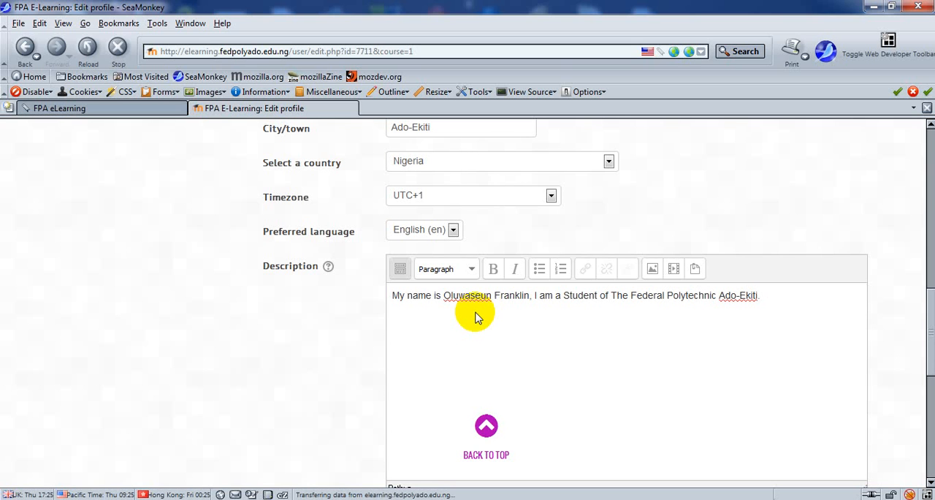
type("A")
Step: Replace the description's closing period with a comma and add "also I am a particpant of EEd.216."
key("BackSpace")
key("BackSpace")
key("BackSpace")
type(", also i a")
key("BackSpace")
key("BackSpace")
key("BackSpace")
type("I am a part")
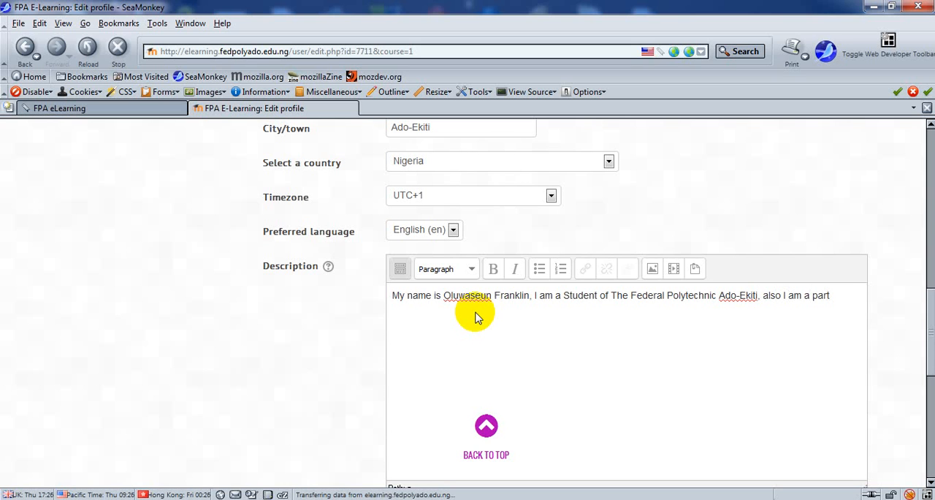
type("ic")
type("ipant ")
type("or")
key("BackSpace")
key("BackSpace")
type("of EEd")
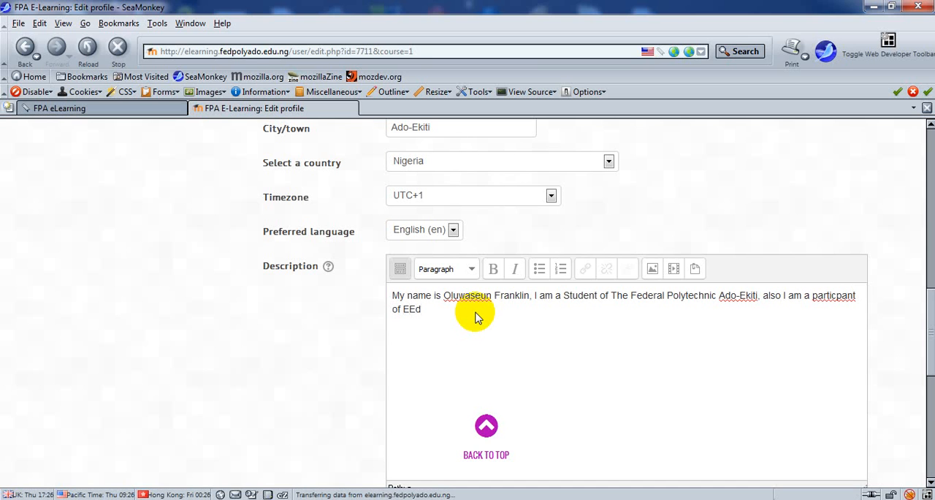
type(".216.")
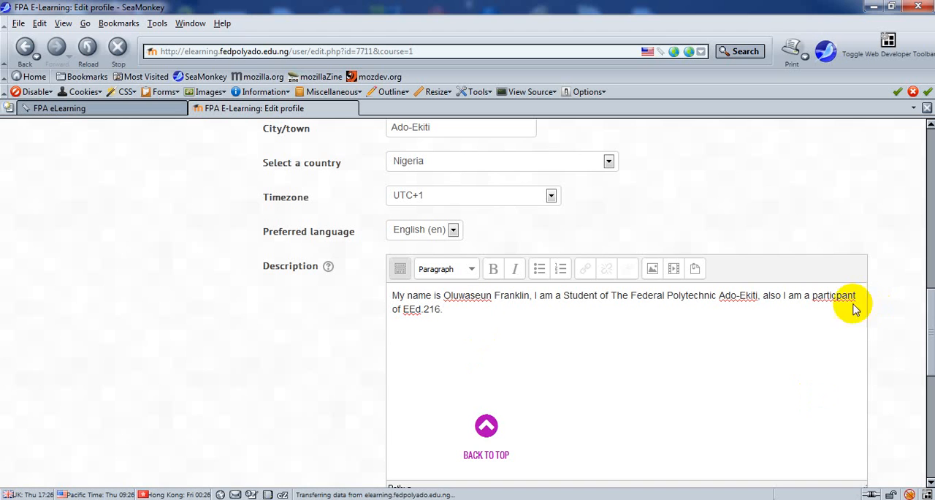
Step: Correct the misspelled word before "of EEd.216" in the description to "participant"
right_click(824, 295)
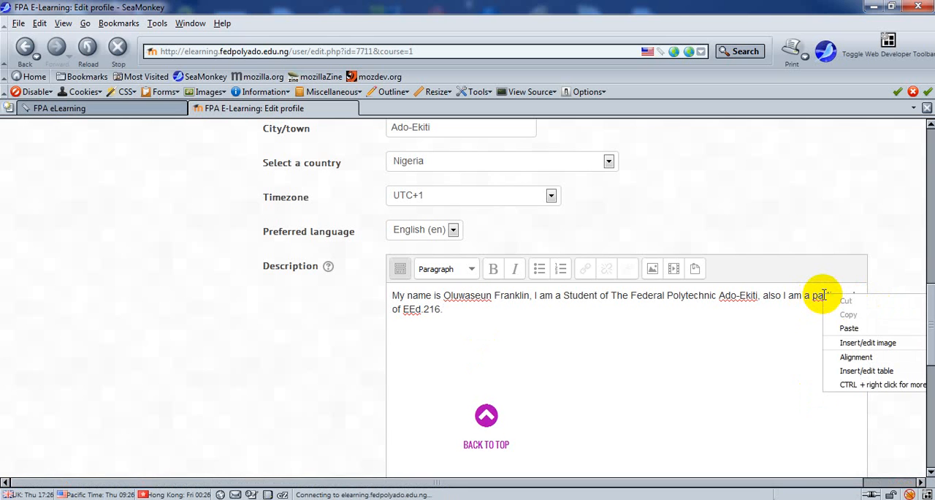
left_click(753, 345)
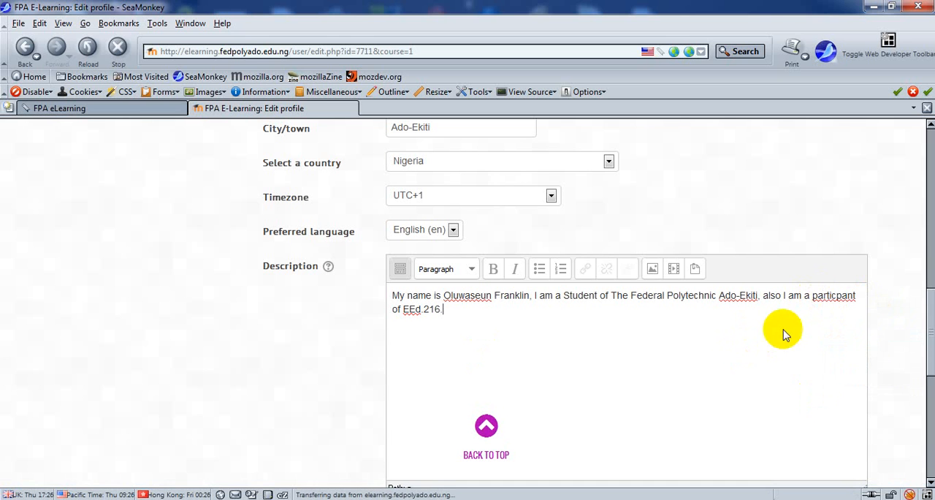
left_click(834, 296)
type("i")
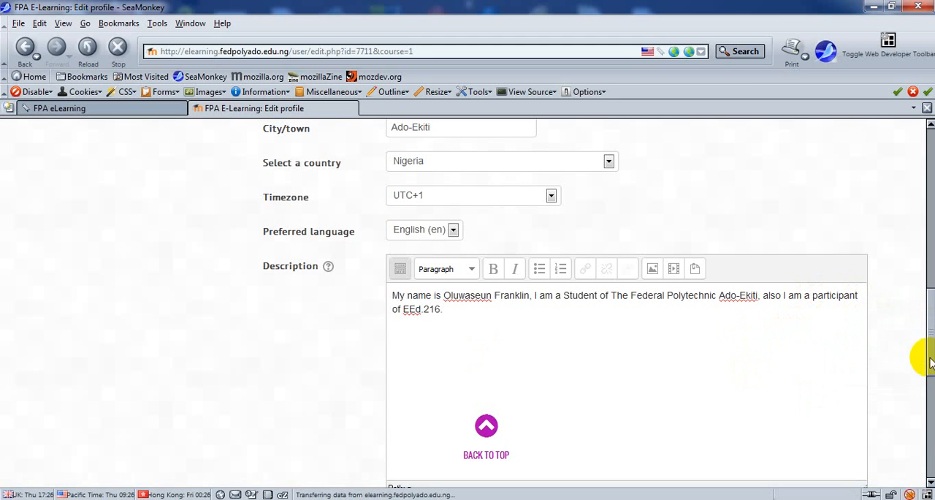
Step: Expand the User picture section of the profile form to reach the New picture area
left_click_drag(925, 356, 926, 426)
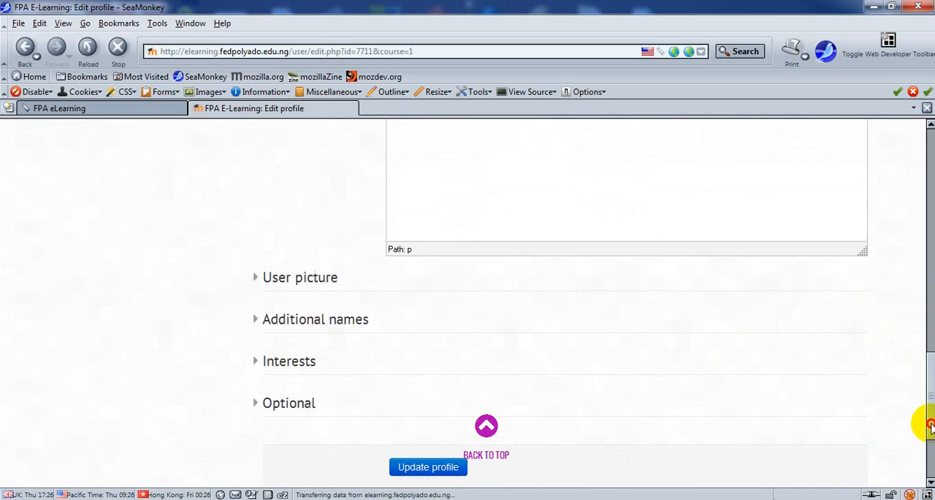
left_click(273, 281)
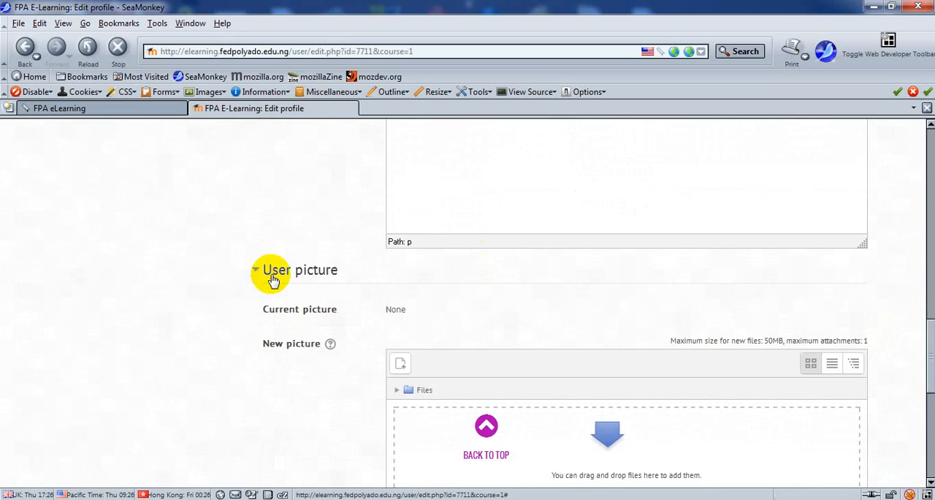
left_click_drag(921, 340, 932, 376)
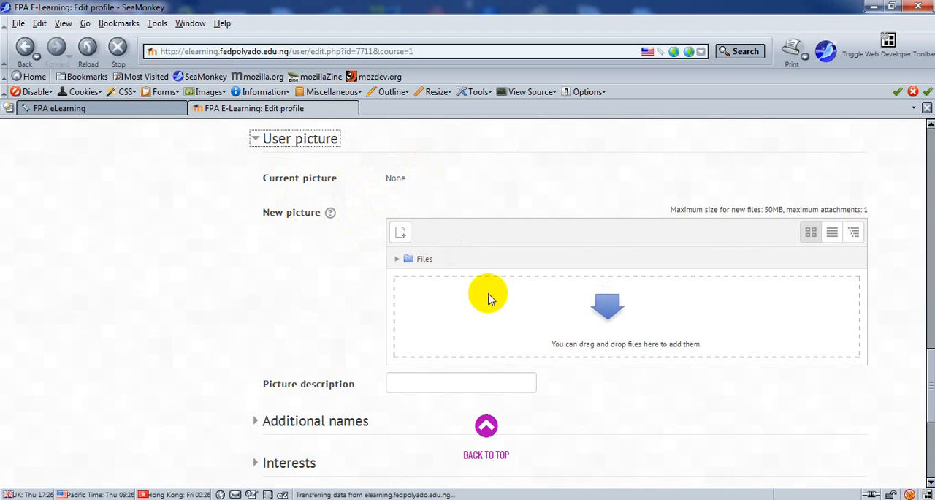
Step: Start a file upload for the new picture and browse to the Pictures library
left_click(402, 237)
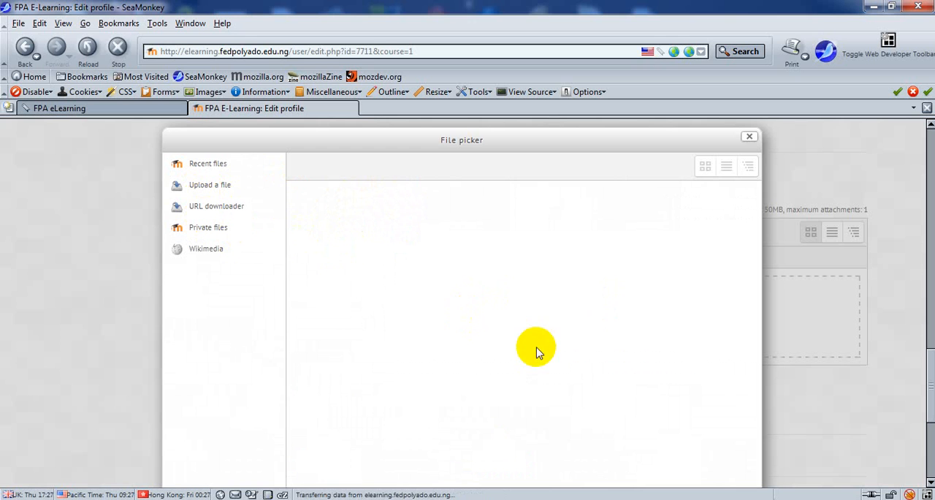
left_click(212, 187)
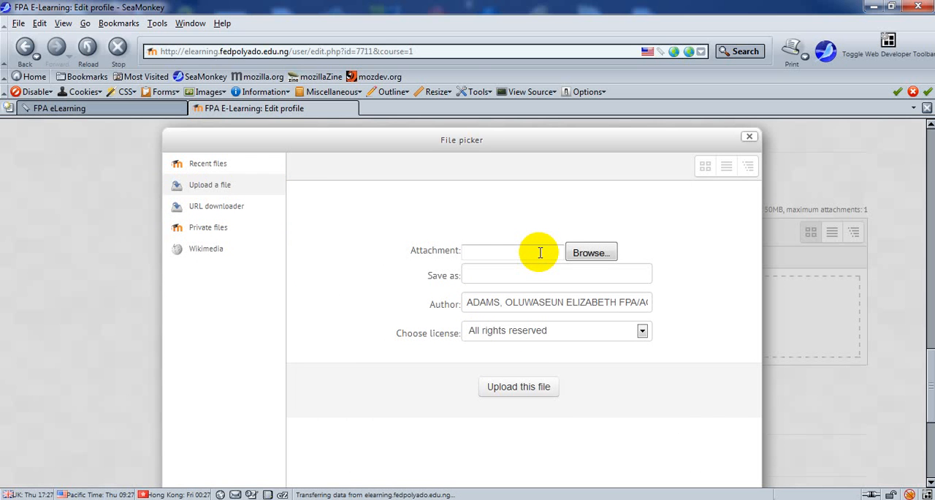
left_click(539, 253)
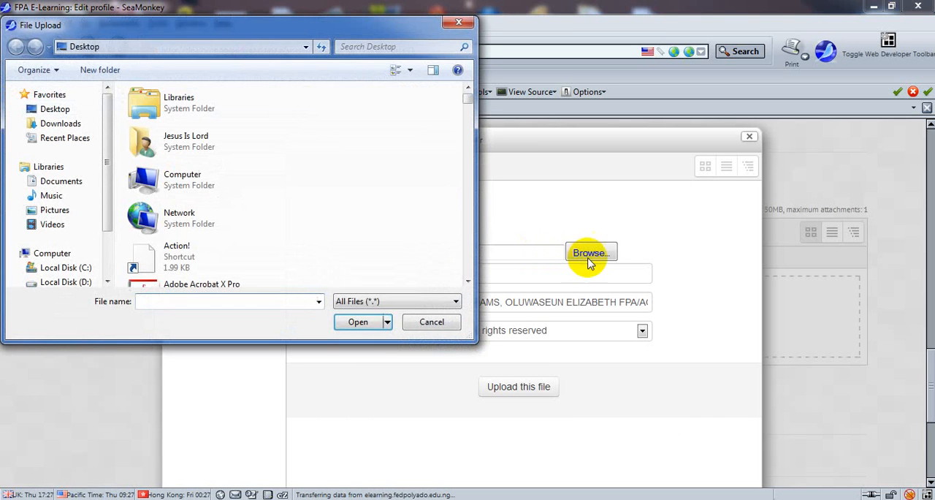
left_click(359, 301)
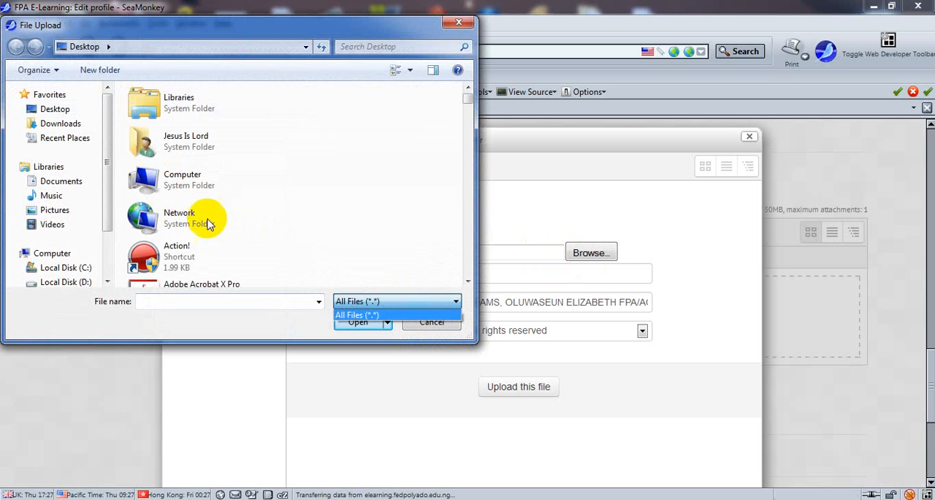
left_click(187, 108)
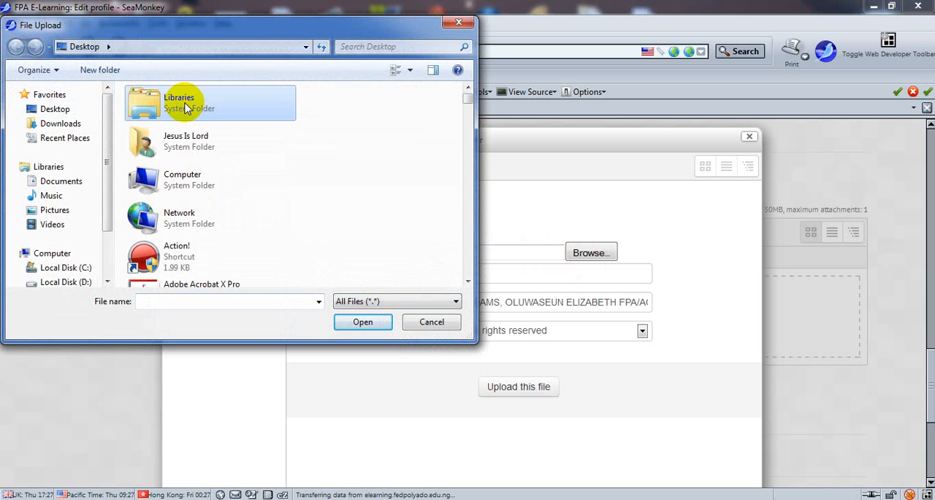
left_click(364, 322)
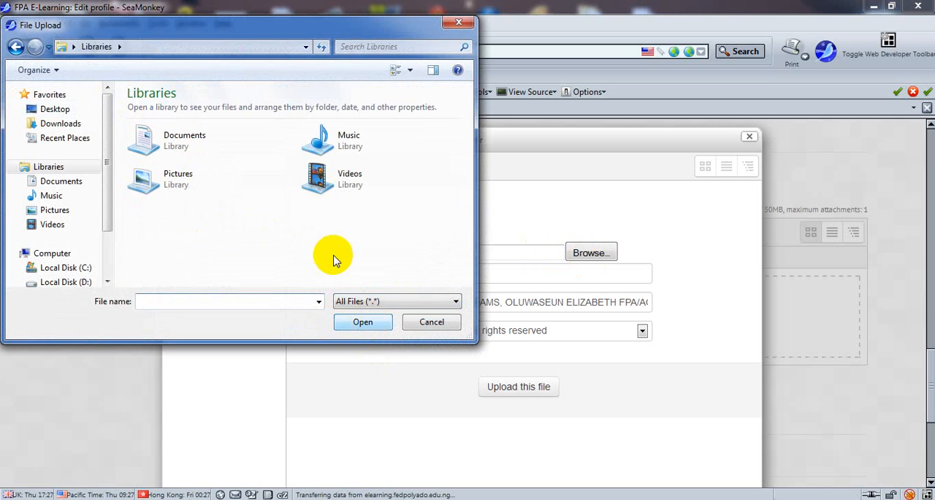
left_click(193, 178)
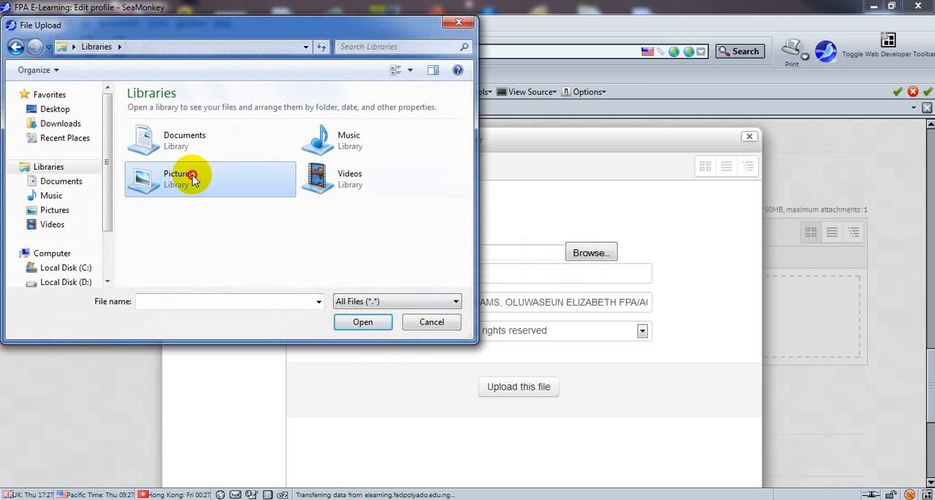
left_click(362, 323)
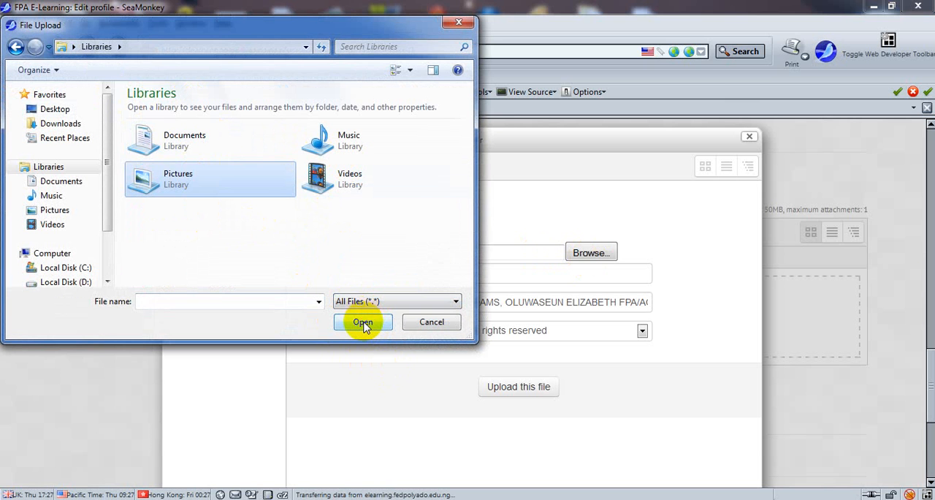
left_click(363, 323)
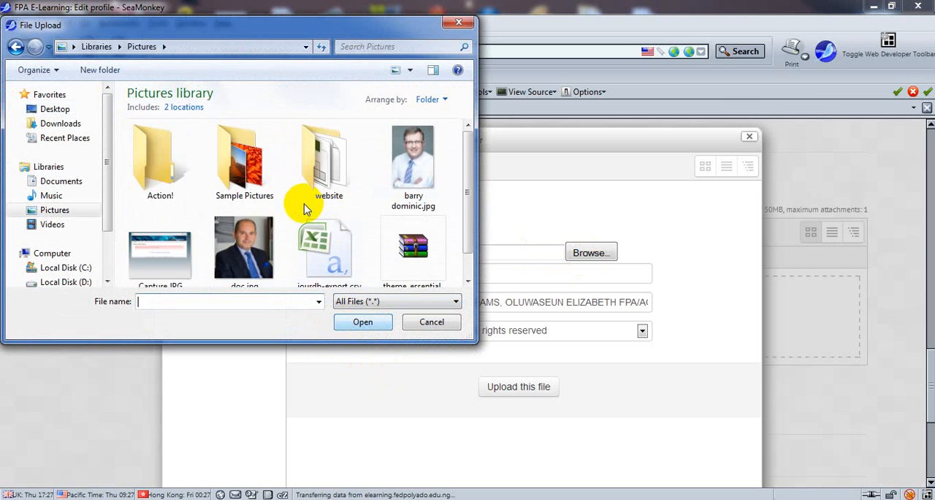
Step: Choose Penguins.jpg from the Sample Pictures folder and upload it as the new picture
left_click(232, 183)
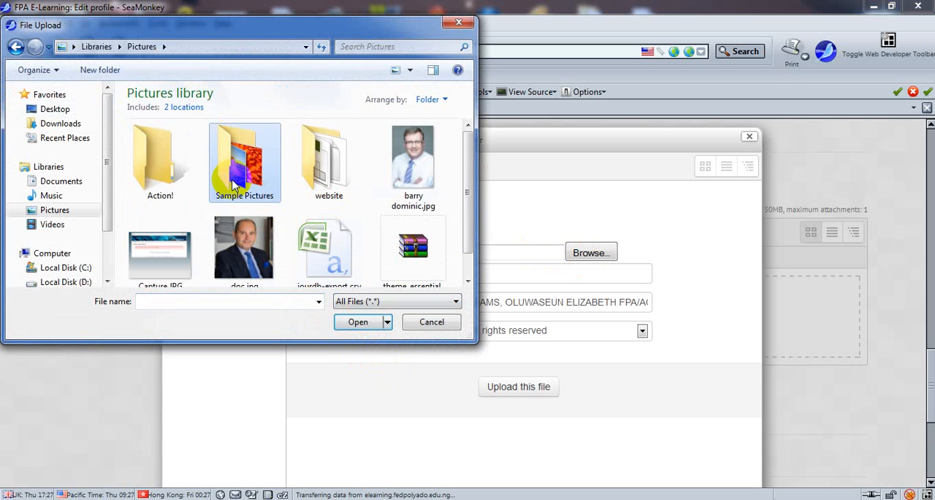
left_click(358, 321)
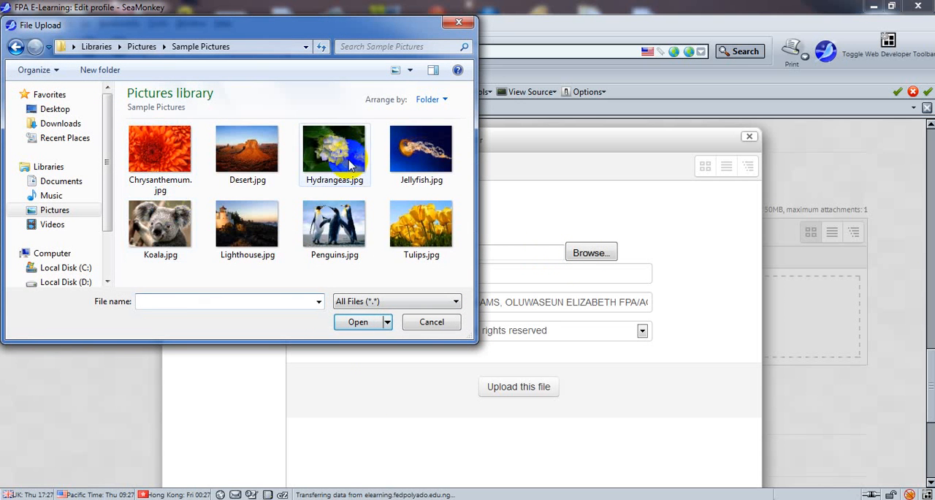
left_click(354, 225)
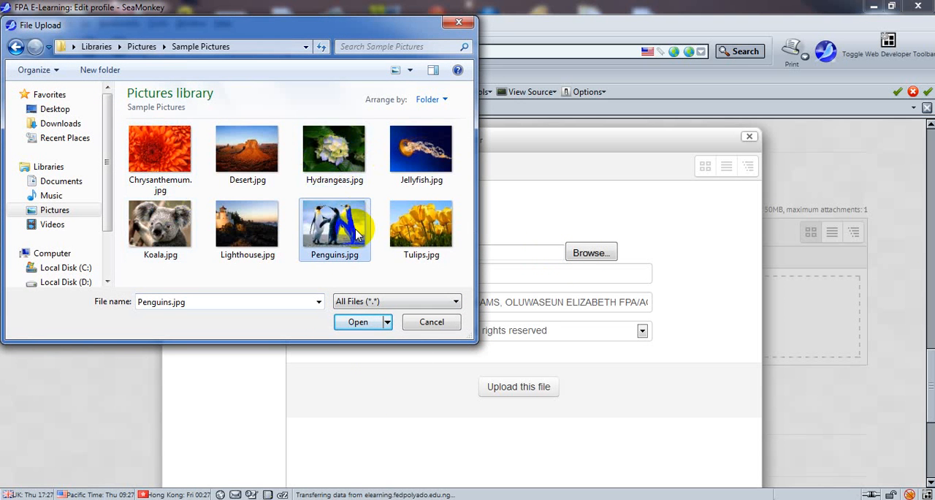
left_click(358, 323)
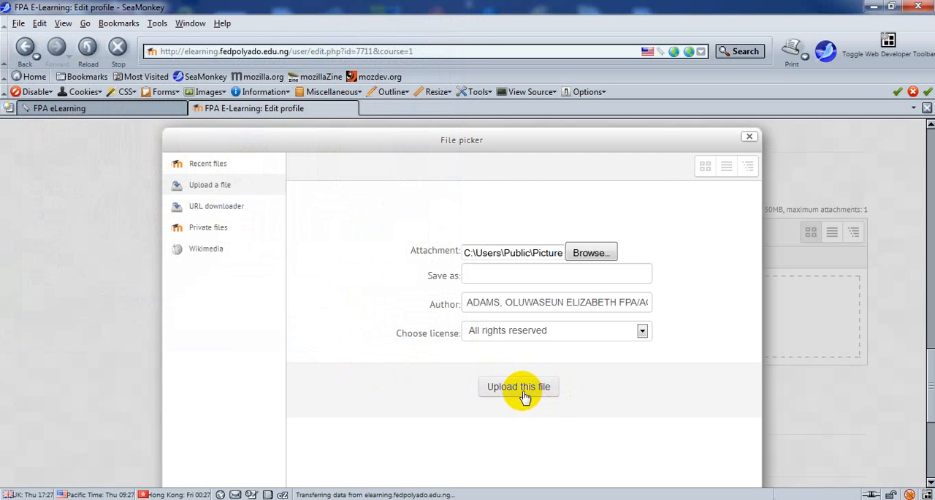
left_click(522, 391)
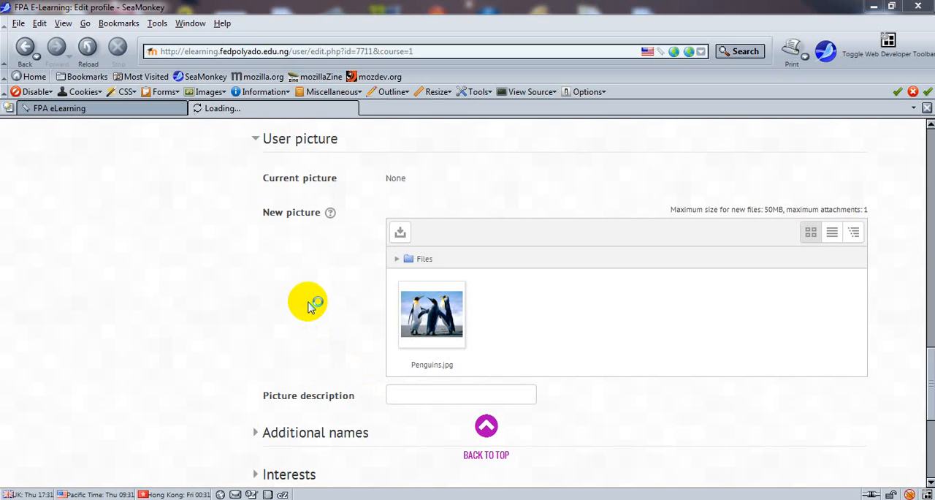
Step: Delete the uploaded Penguins.jpg from the New picture area and confirm the deletion
left_click(432, 318)
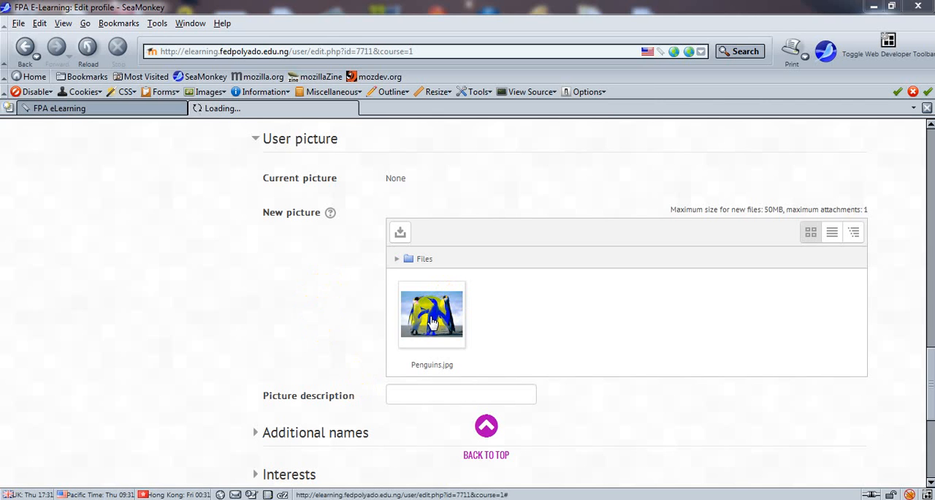
left_click(432, 321)
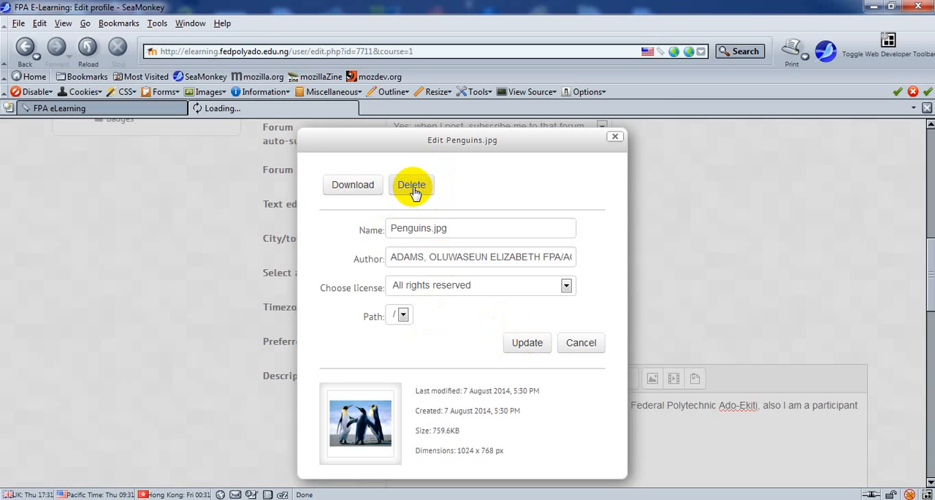
left_click(413, 188)
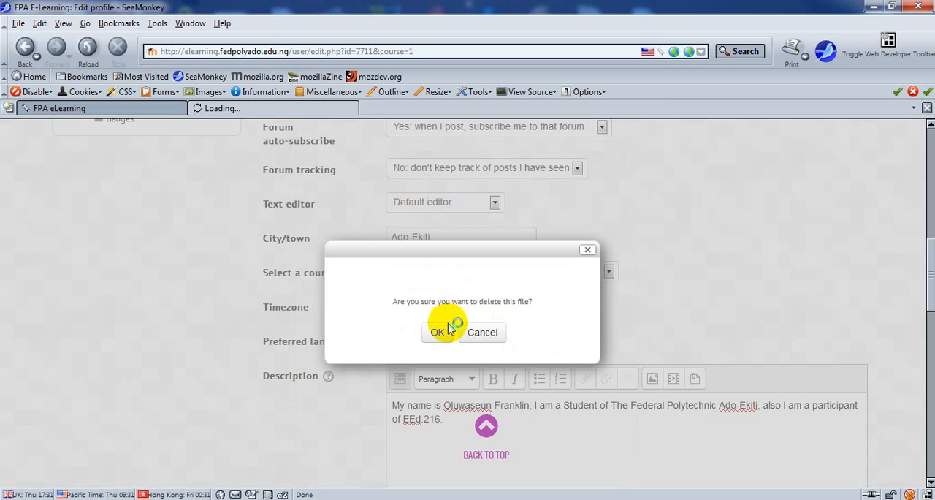
left_click(441, 336)
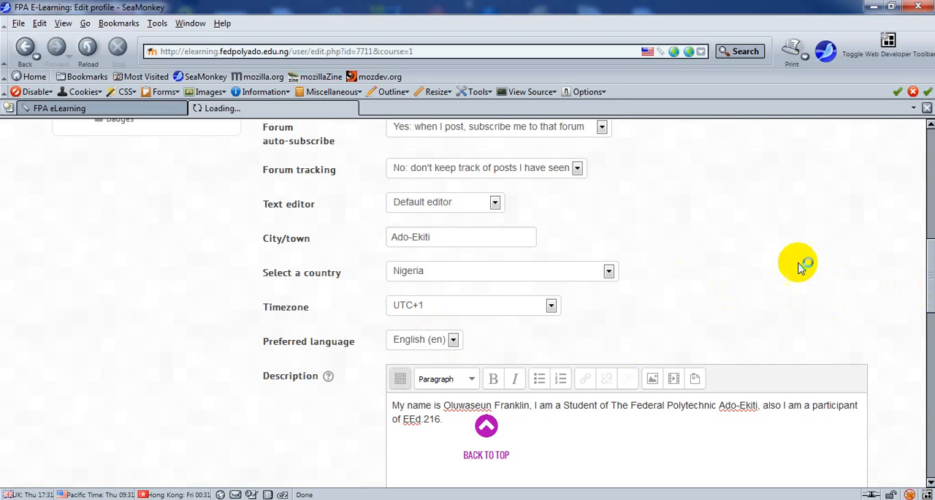
Step: Open the Sample Pictures folder of the Pictures library in Windows Explorer alongside the New picture area
left_click_drag(932, 290, 914, 382)
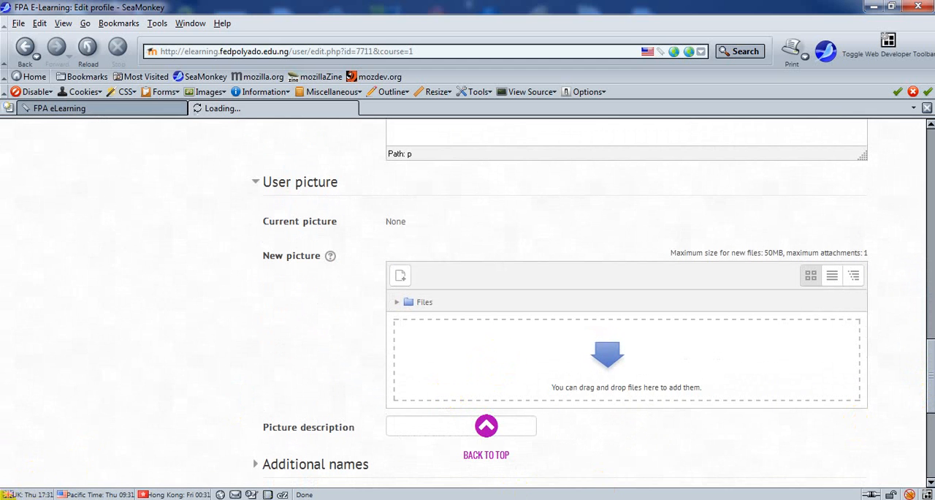
left_click(21, 494)
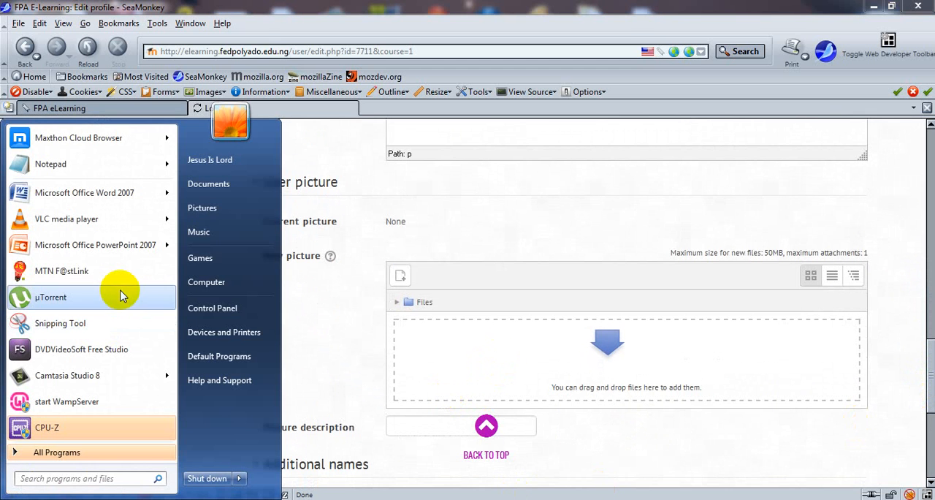
left_click(206, 209)
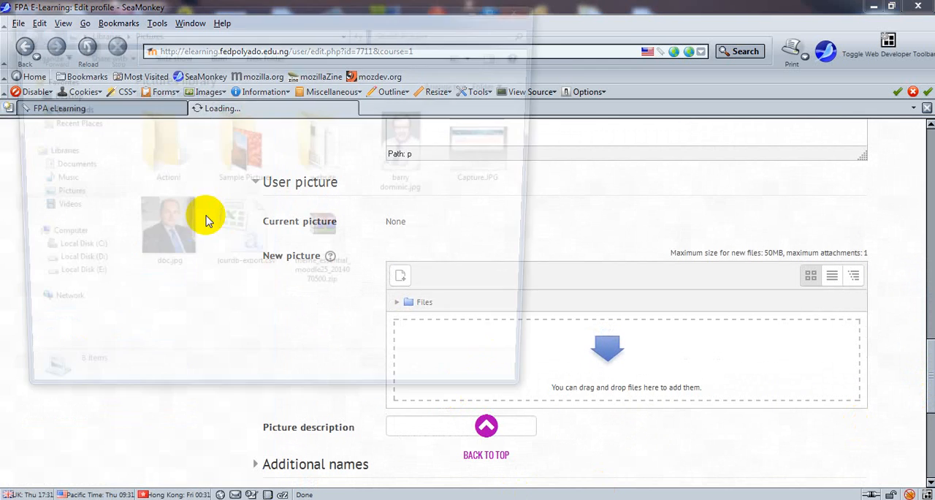
double_click(243, 165)
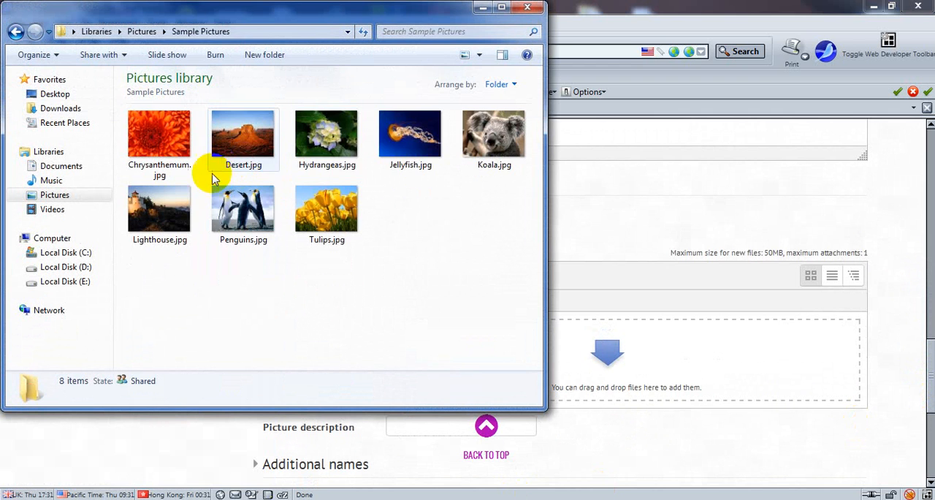
Step: Drop Penguins.jpg from the Explorer window into the New picture area and minimize Windows Explorer
left_click(241, 207)
left_click(241, 207)
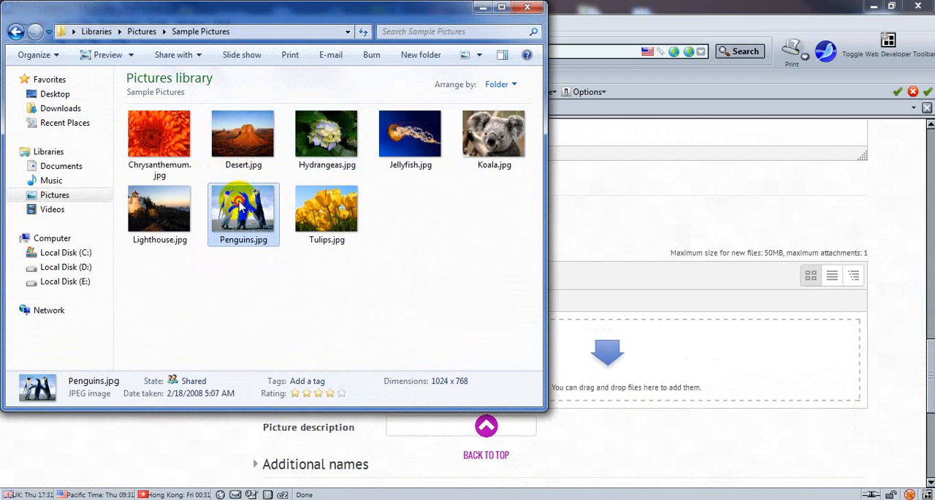
left_click_drag(241, 207, 667, 394)
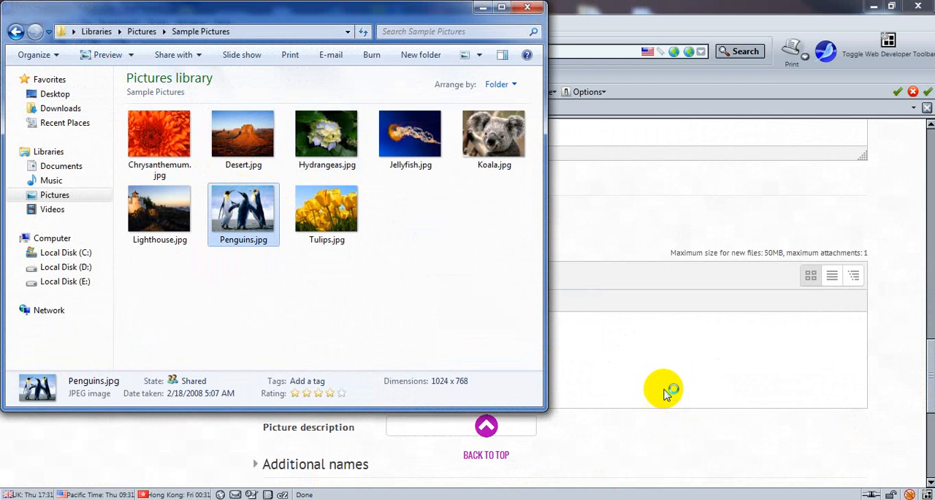
left_click(483, 6)
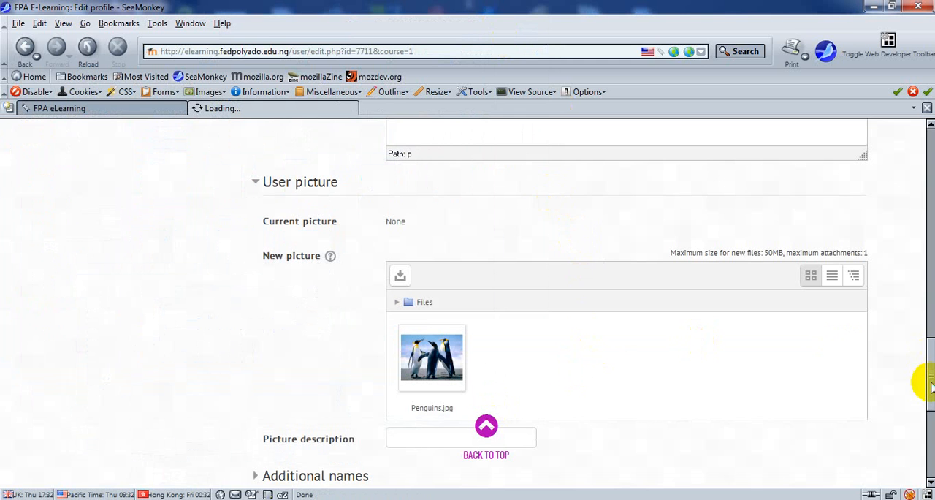
Step: Open the file details of Penguins.jpg in the New picture area and update the file
mouse_move(931, 387)
left_mouse_down()
mouse_move(928, 402)
mouse_move(931, 395)
left_mouse_up()
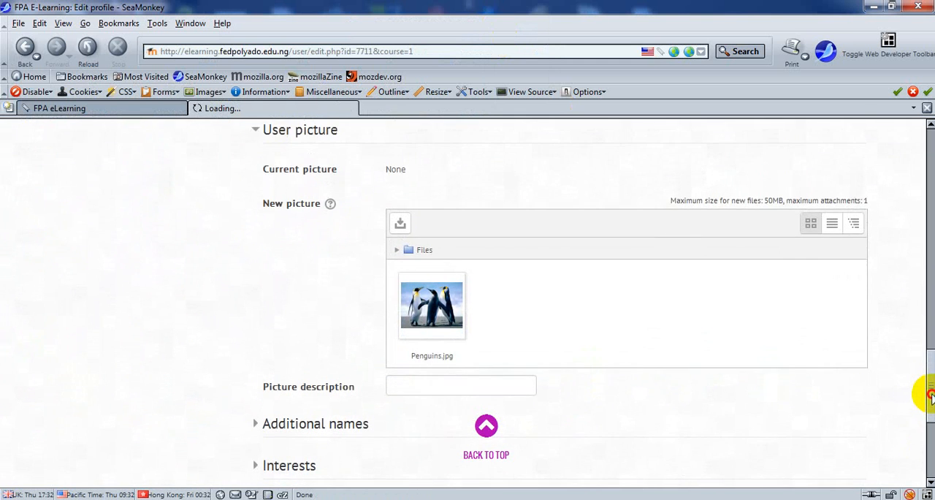
left_click(432, 303)
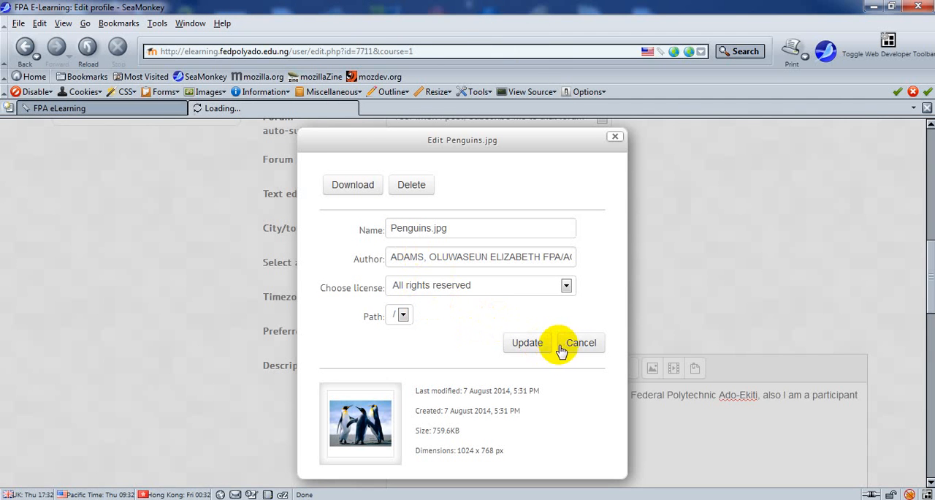
left_click(528, 346)
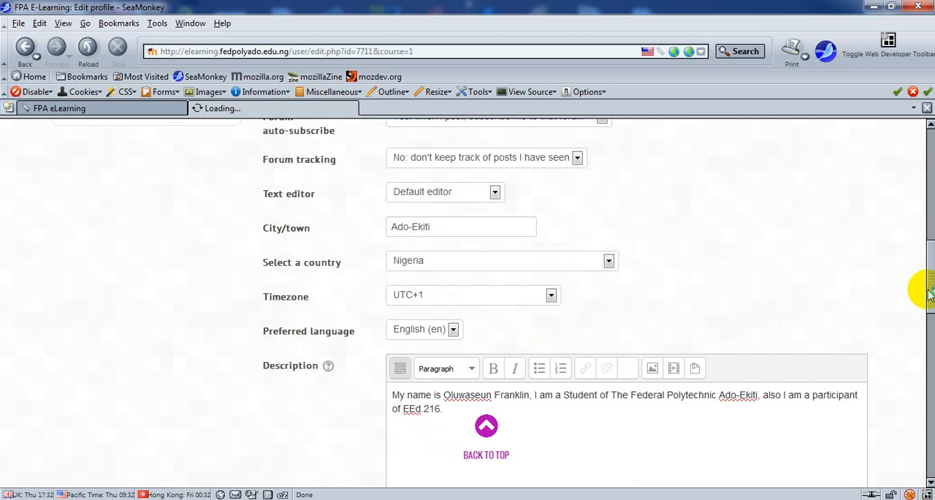
Step: Enter the student's name as the picture description
left_click_drag(927, 285, 925, 428)
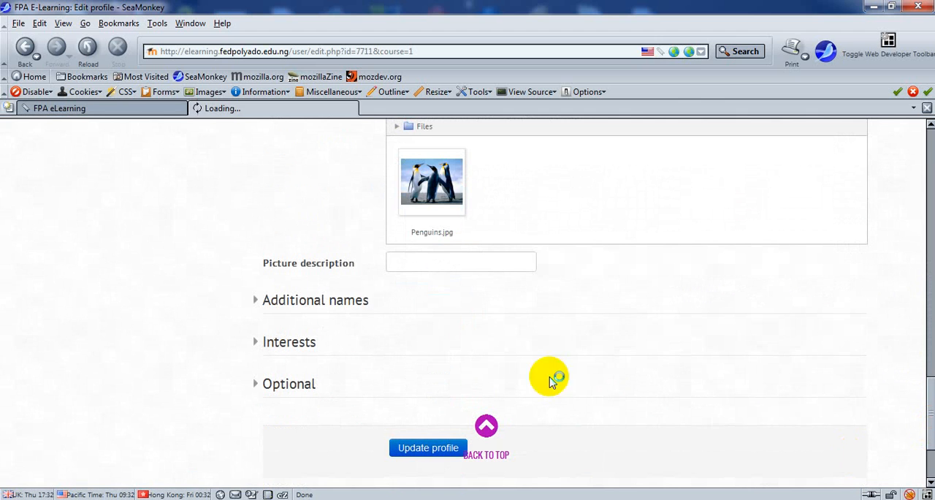
left_click(429, 263)
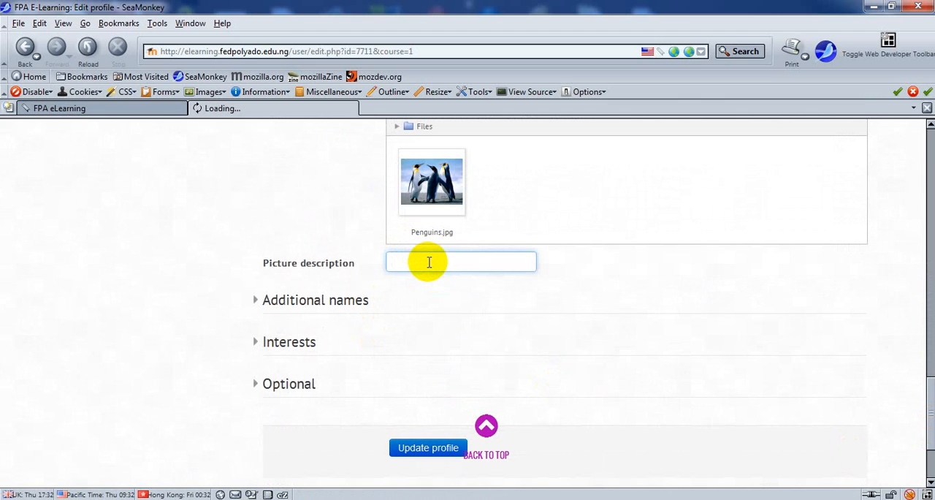
type("Th")
key("BackSpace")
key("BackSpace")
key("BackSpace")
key("BackSpace")
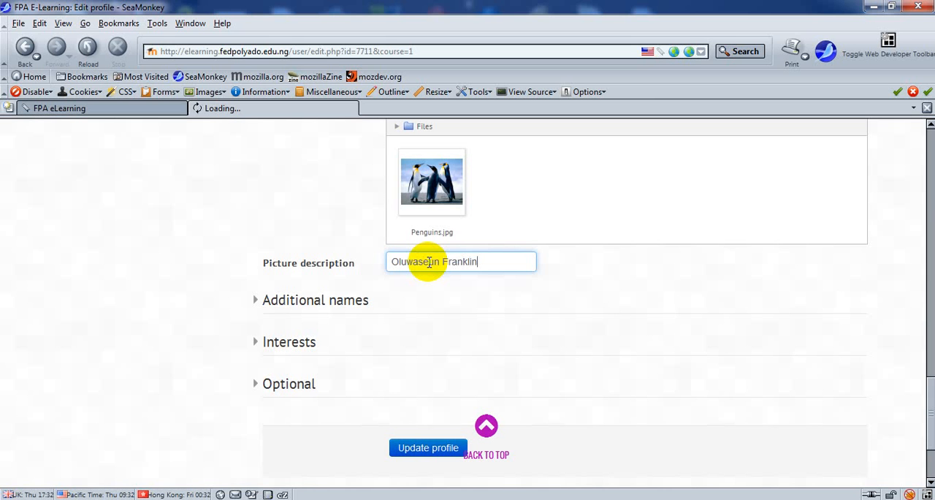
Step: Expand the Additional names section and enter the student's middle name
left_click(265, 301)
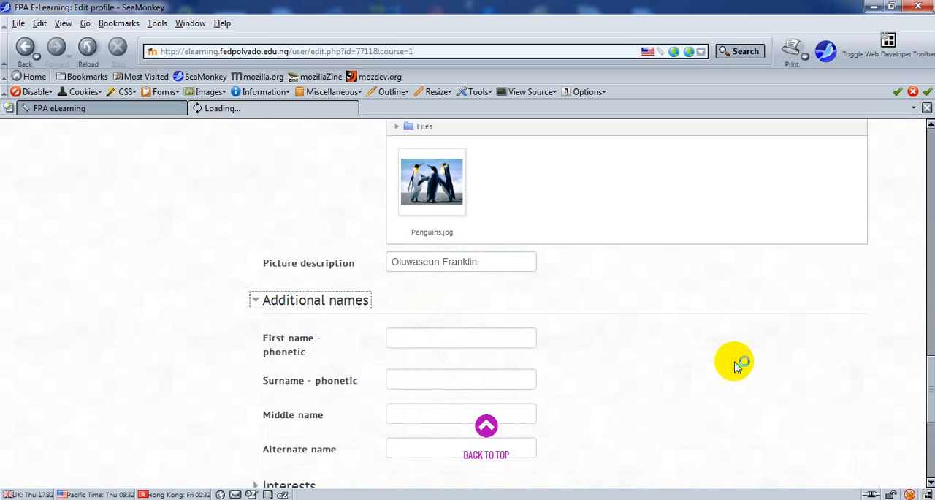
left_click_drag(930, 371, 930, 399)
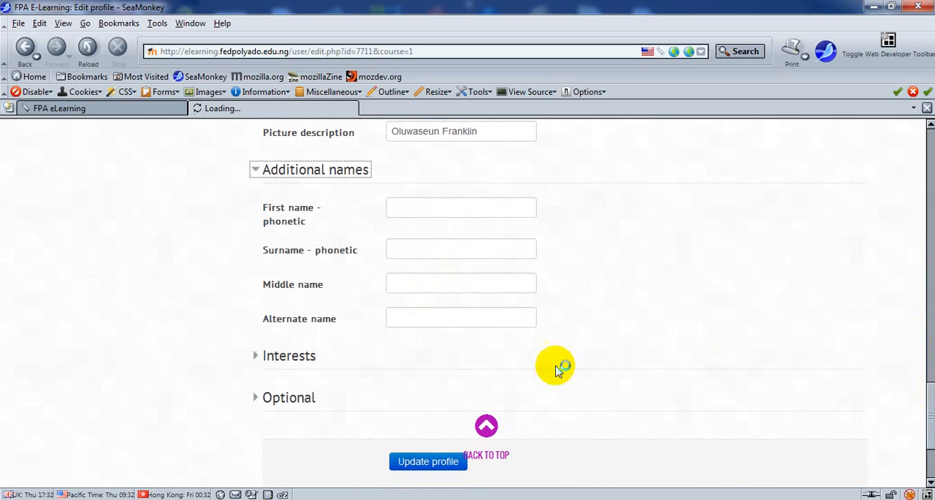
left_click(439, 285)
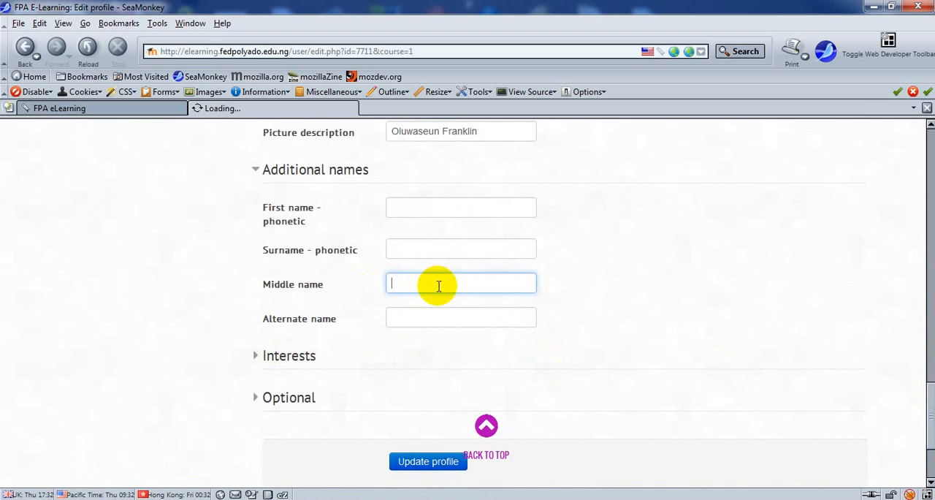
type("Jacob")
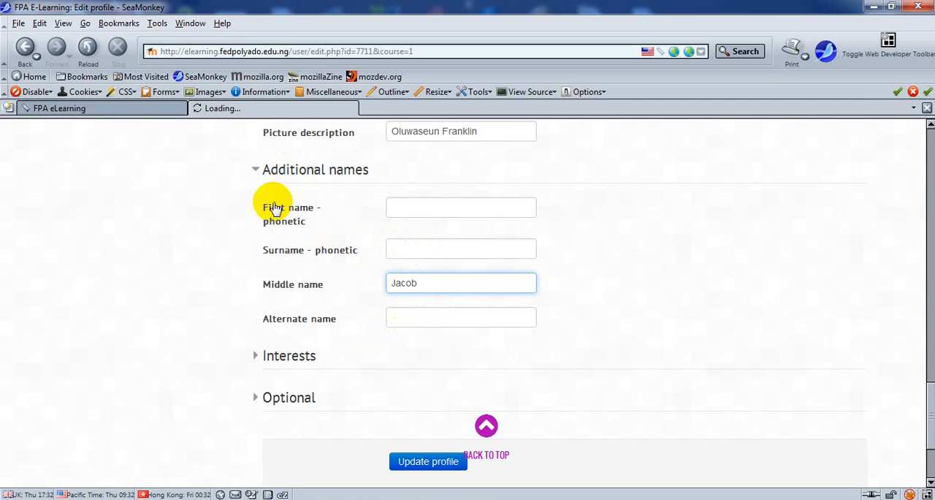
Step: Expand the Interests section and list the interests as "Reading, reasearching, internet surfing, movies."
left_click(278, 358)
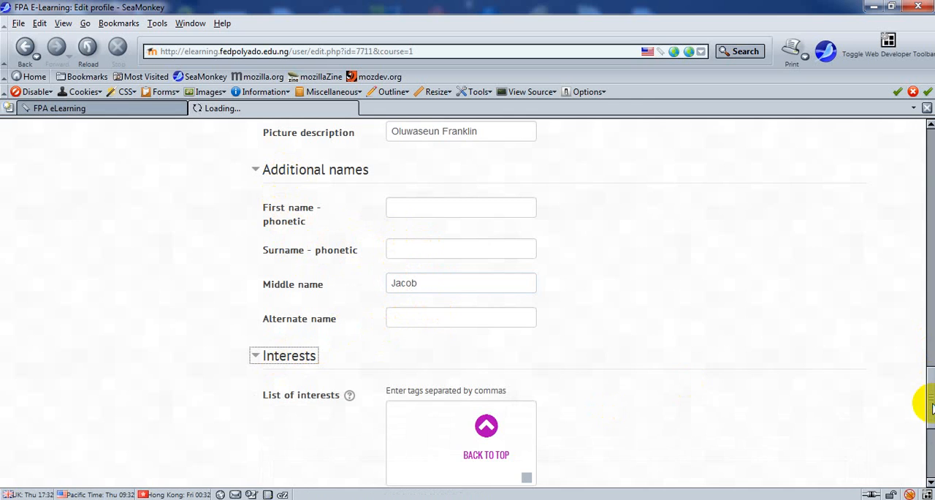
left_click_drag(932, 408, 912, 431)
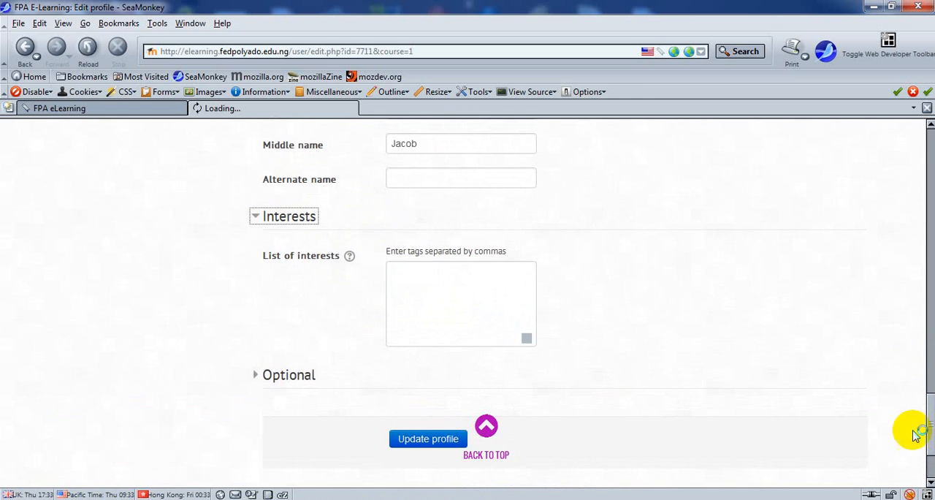
left_click(411, 276)
type("Read")
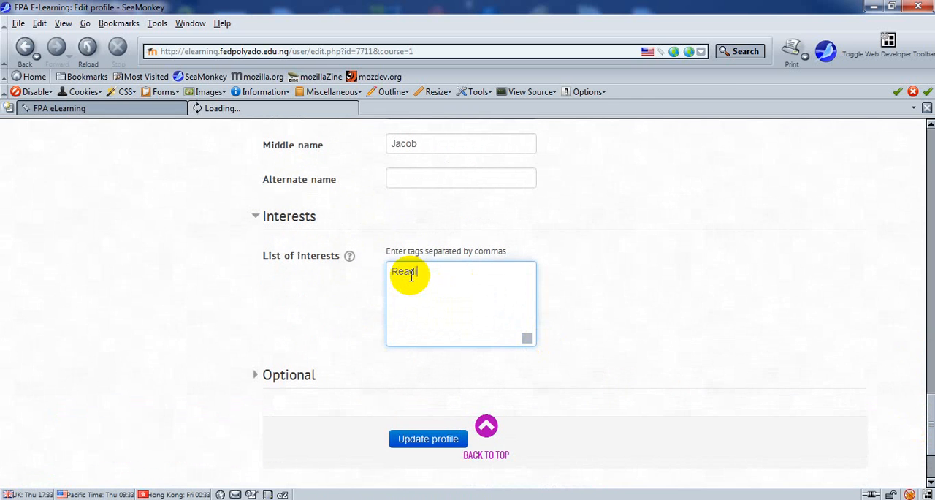
type("ing")
type(", reaser")
type("rching ")
type("in")
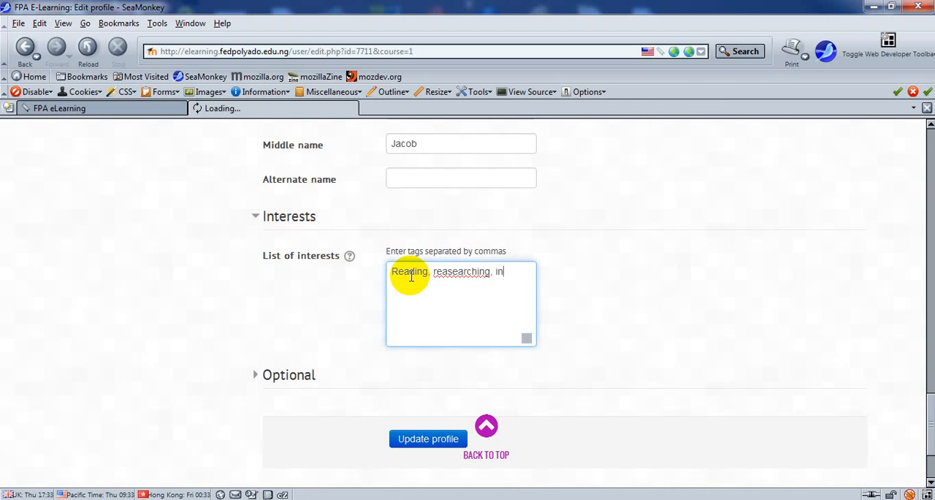
type("ternet suring,")
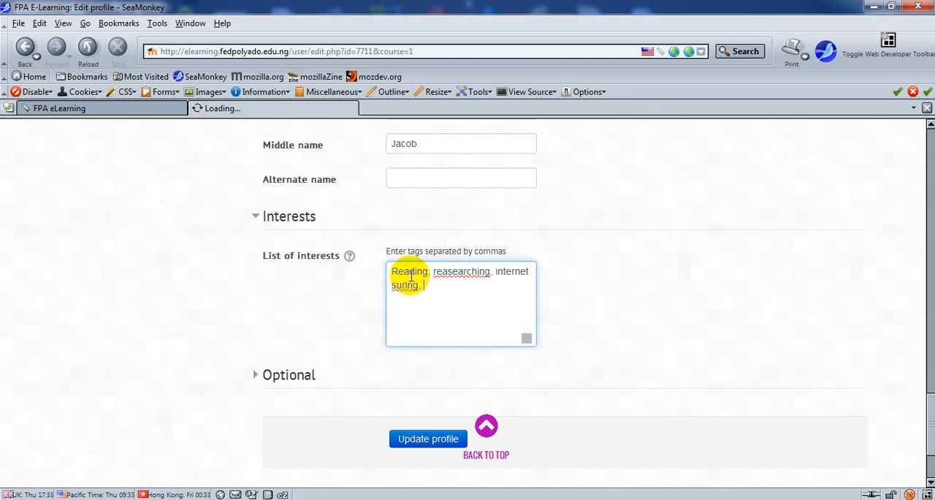
key("BackSpace")
type("ng, movies.")
left_click(272, 383)
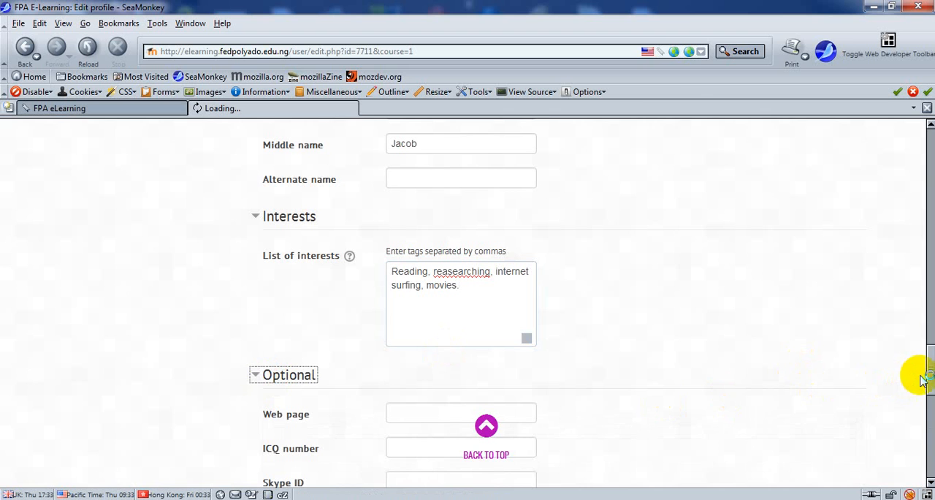
left_click_drag(931, 379, 926, 410)
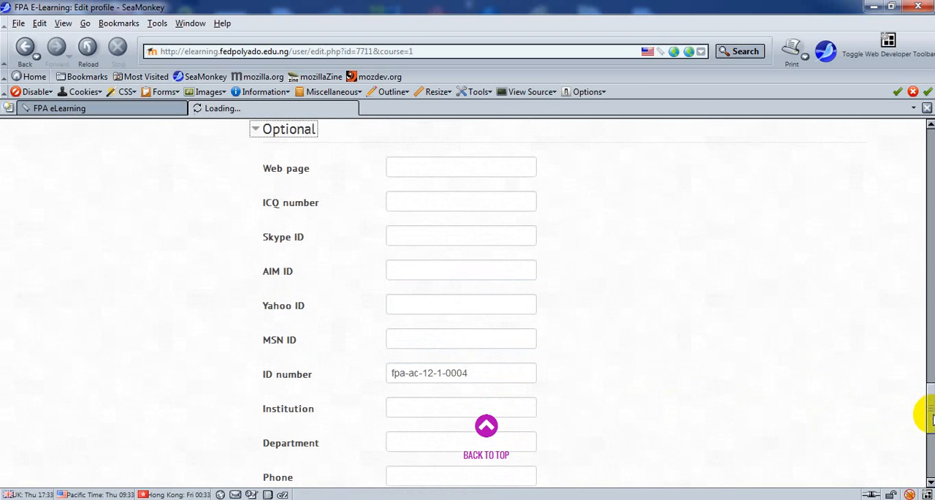
left_click(459, 168)
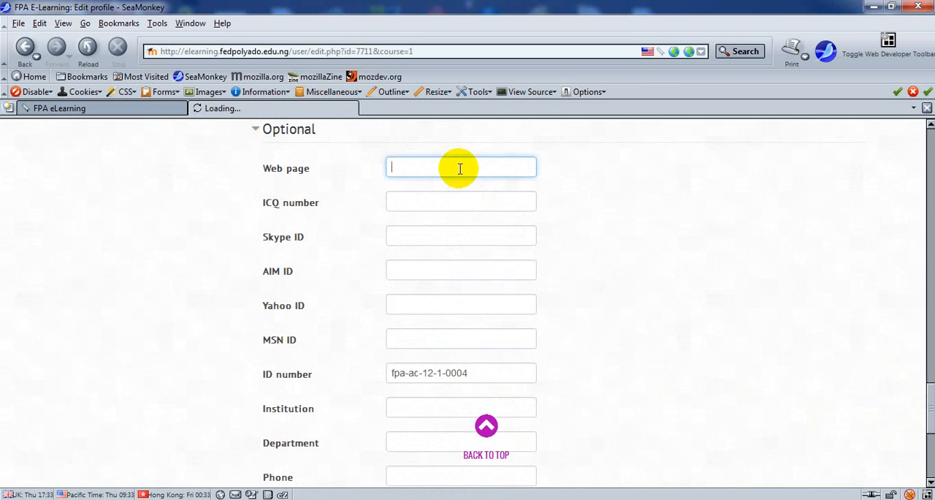
type("www.mywebsite.com")
left_click_drag(489, 168, 344, 147)
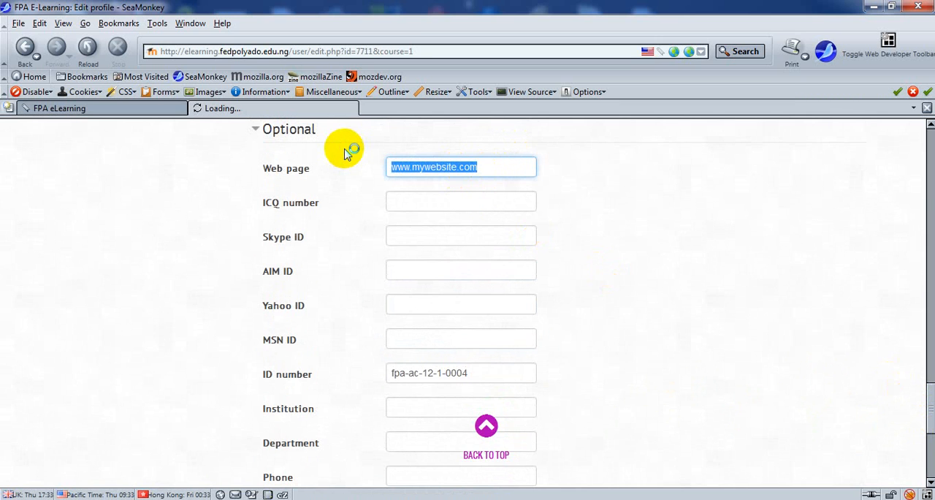
left_click(457, 167)
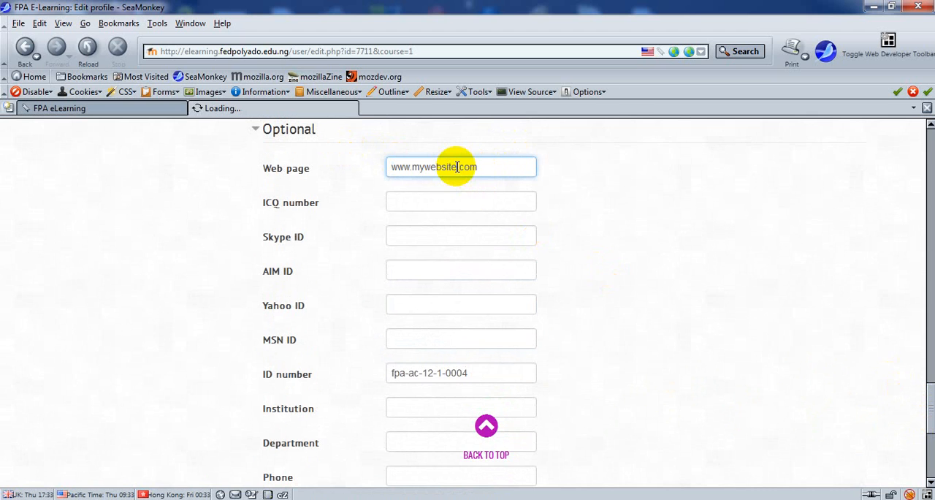
key("BackSpace")
key("BackSpace")
key("BackSpace")
key("BackSpace")
key("BackSpace")
key("BackSpace")
key("BackSpace")
key("BackSpace")
key("BackSpace")
type("fed")
type("polyado")
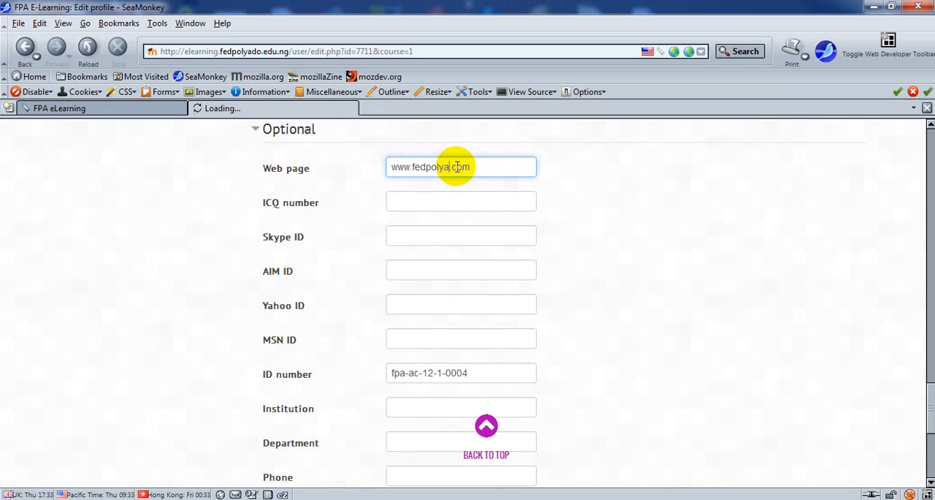
type(".edu.ng")
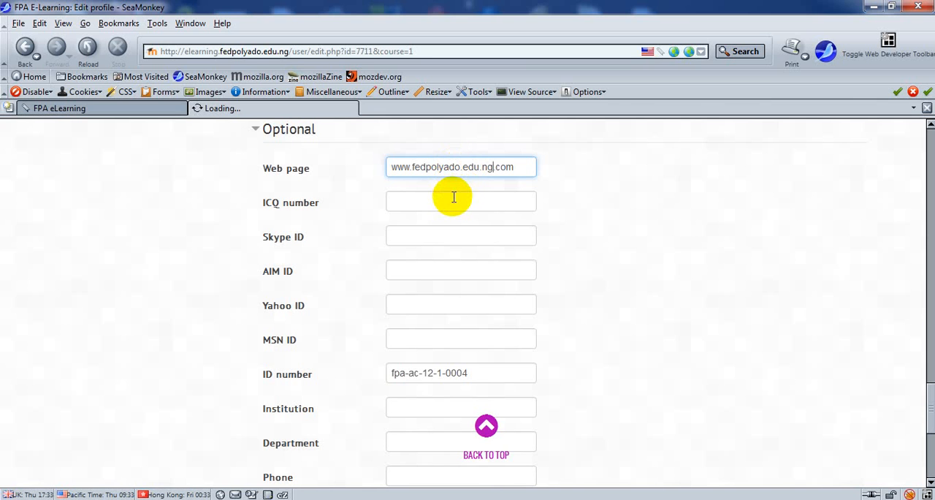
left_click(515, 172)
key("BackSpace")
key("BackSpace")
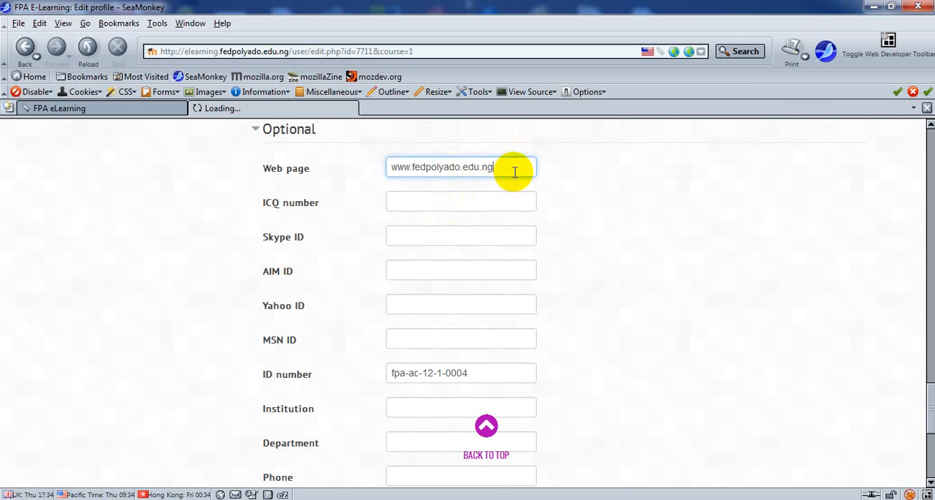
Step: Fill in the student's Skype ID and enter the first part of the Yahoo ID up to the @ sign
left_click(433, 239)
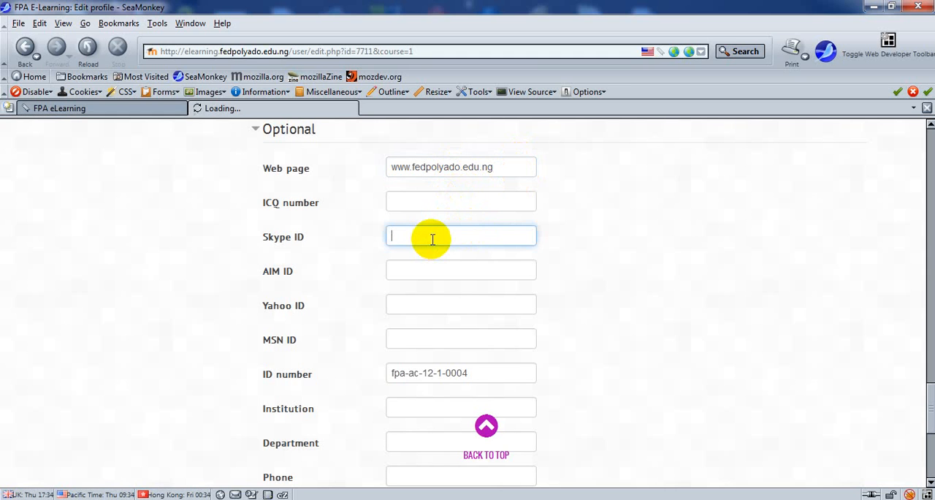
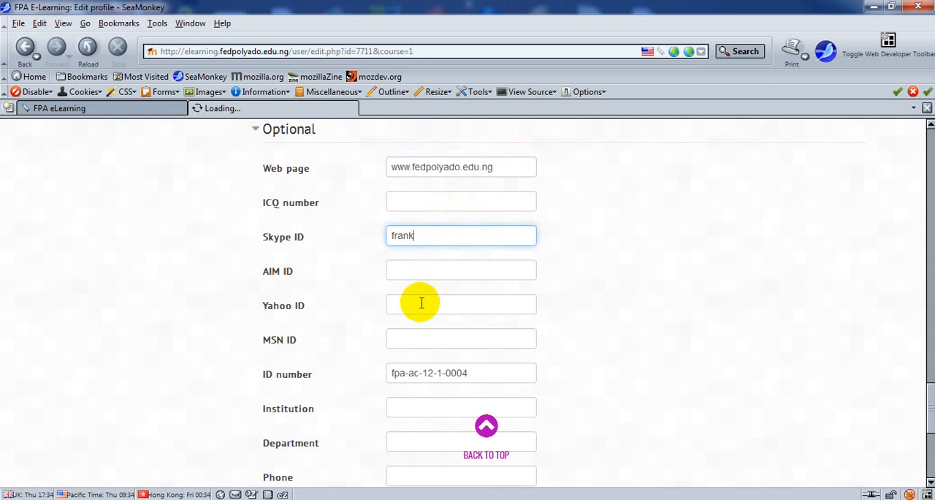
left_click(420, 304)
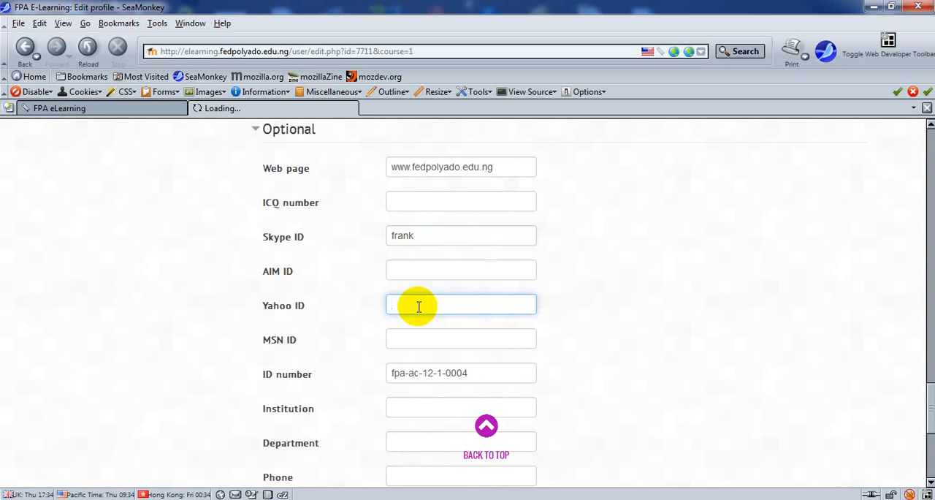
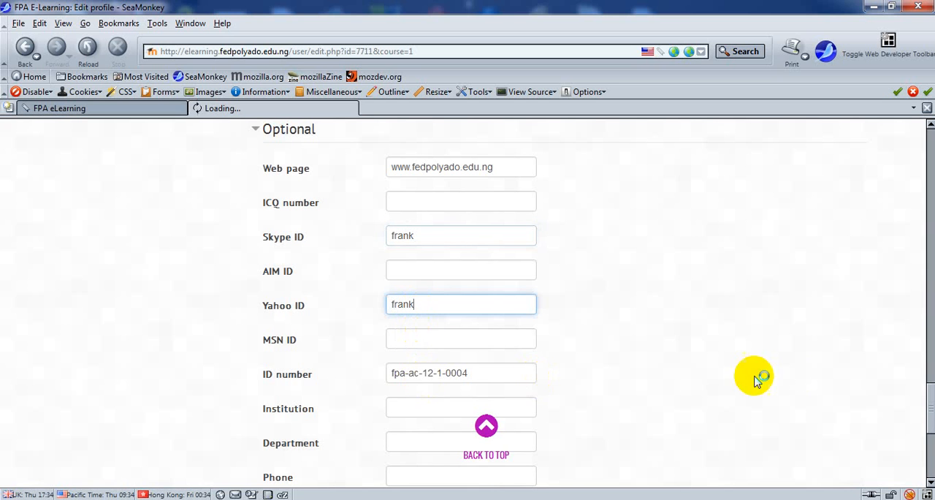
mouse_move(930, 418)
left_mouse_down()
mouse_move(929, 429)
mouse_move(928, 376)
mouse_move(928, 407)
left_mouse_up()
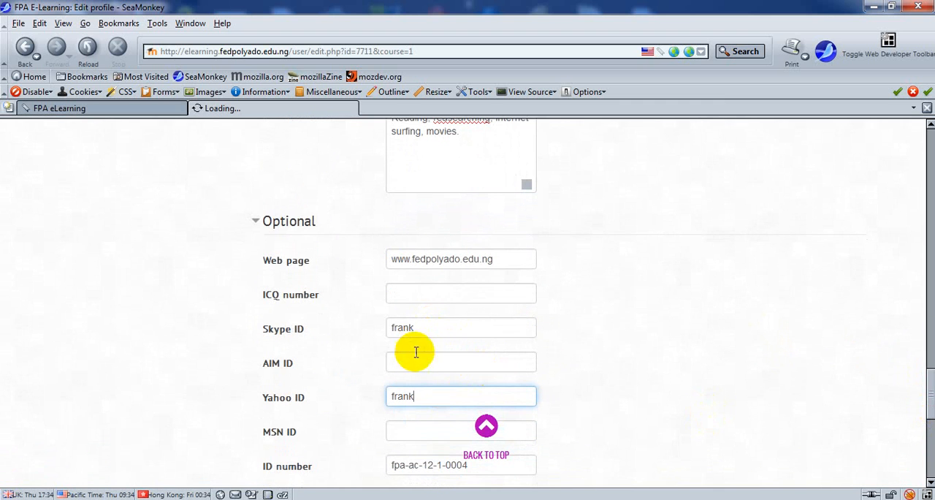
type("@")
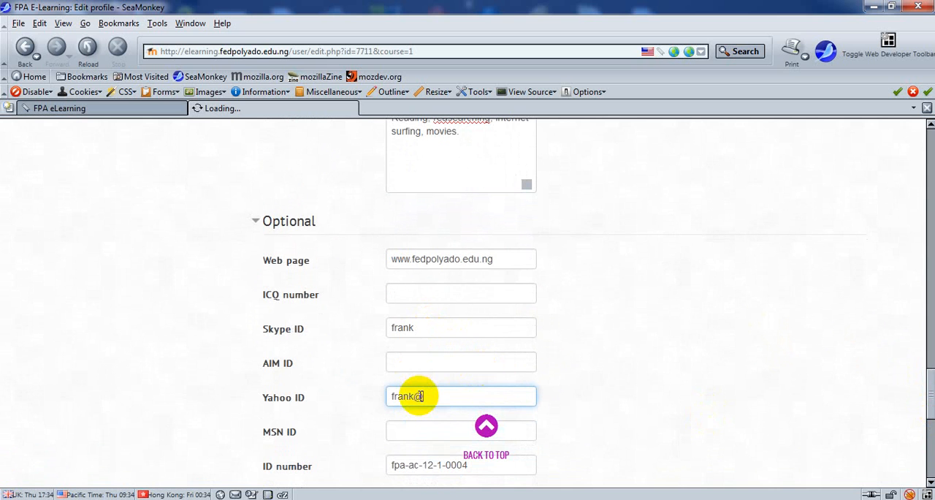
Step: Enter "The Federal Polytechnic Ado-Ekiti" as the institution
left_click_drag(931, 391, 923, 425)
left_click(460, 264)
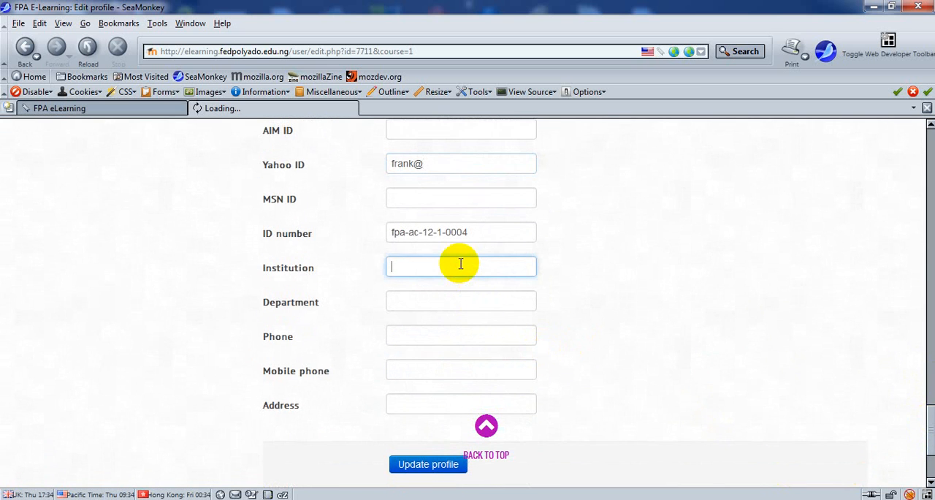
type("The Federal Polytechni")
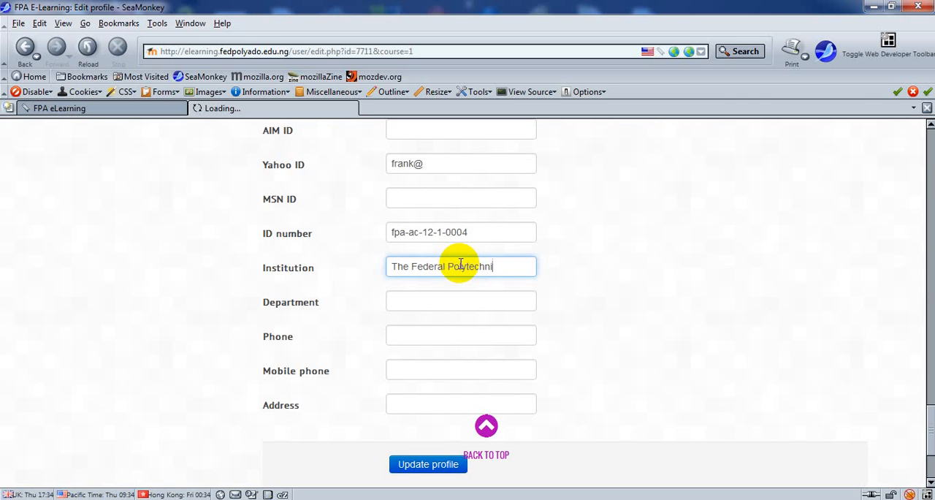
type("c Ado-Ekiti")
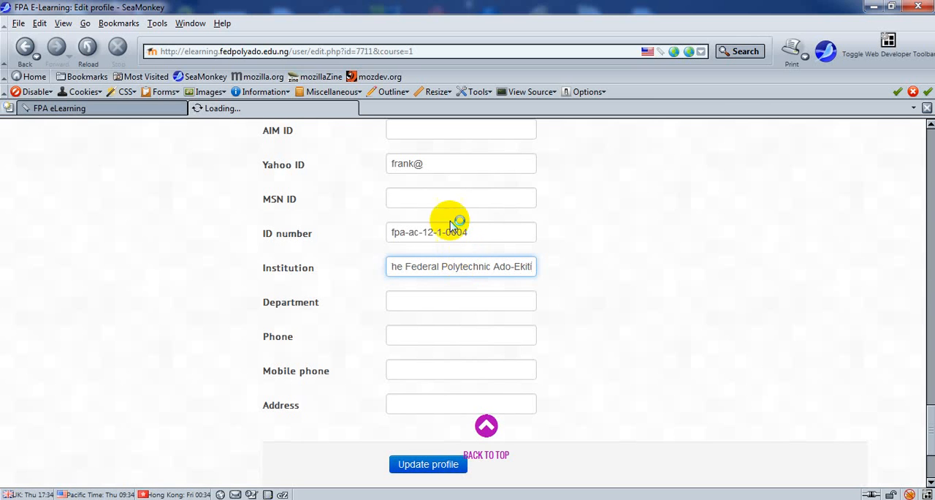
Step: Complete the Yahoo ID with the yahoo.com domain
left_click(438, 164)
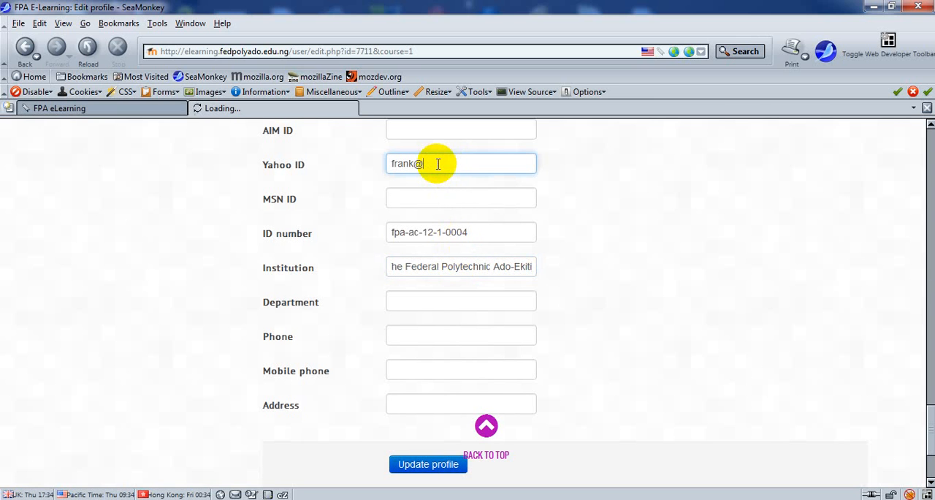
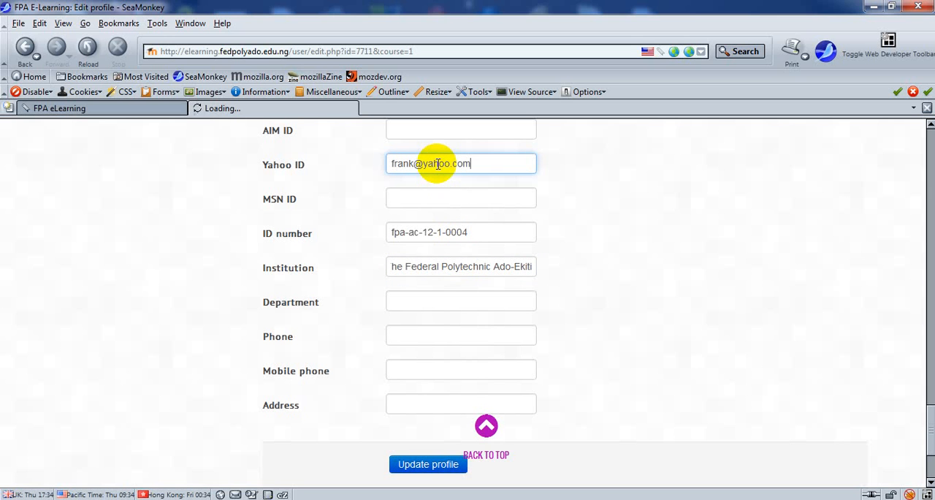
Step: Enter Computer Science as the department
left_click(428, 304)
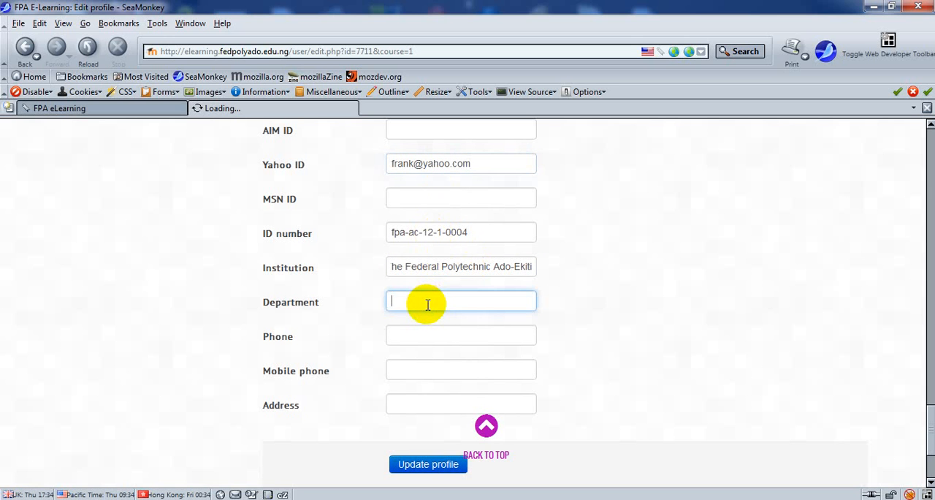
type("Computer Science")
Step: Enter the student's phone number in the Phone field and copy it into the Mobile phone field
left_click(454, 343)
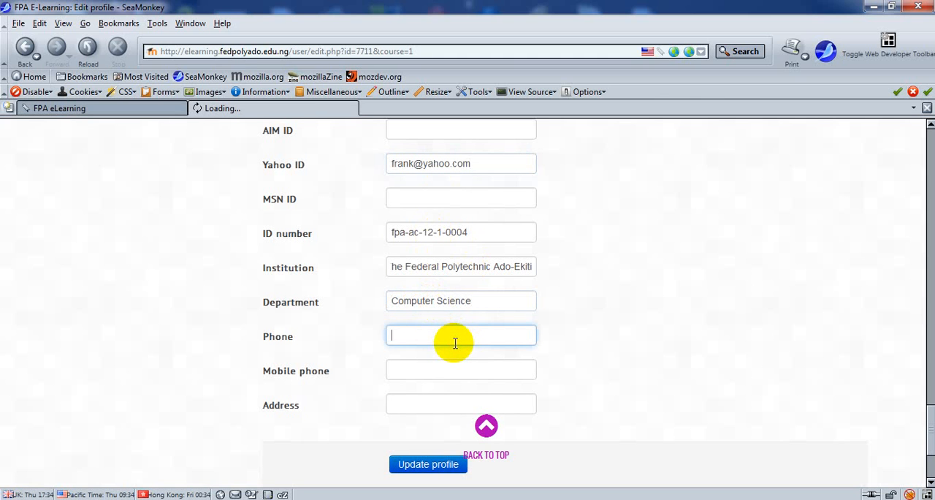
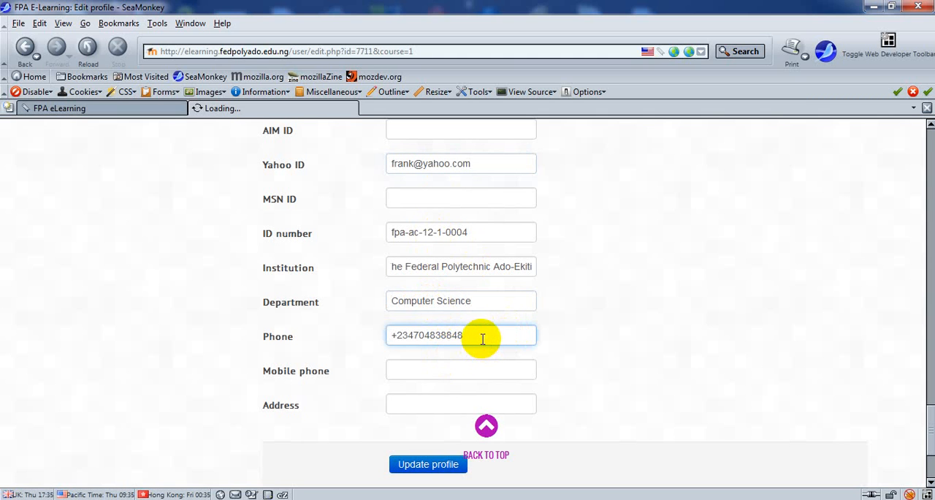
triple_click(482, 338)
key("ctrl+c")
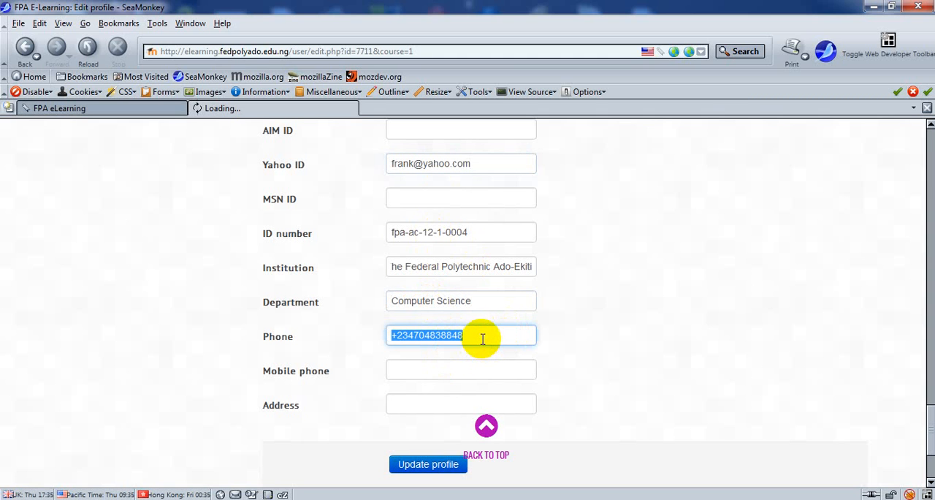
left_click(447, 376)
key("ctrl+v")
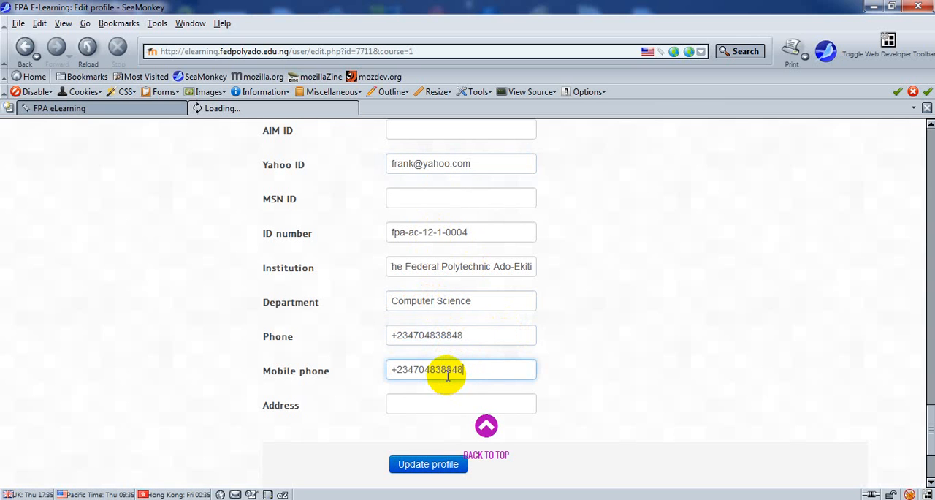
Step: Fill in the student's postal address in the Address field of the profile form
left_click(431, 408)
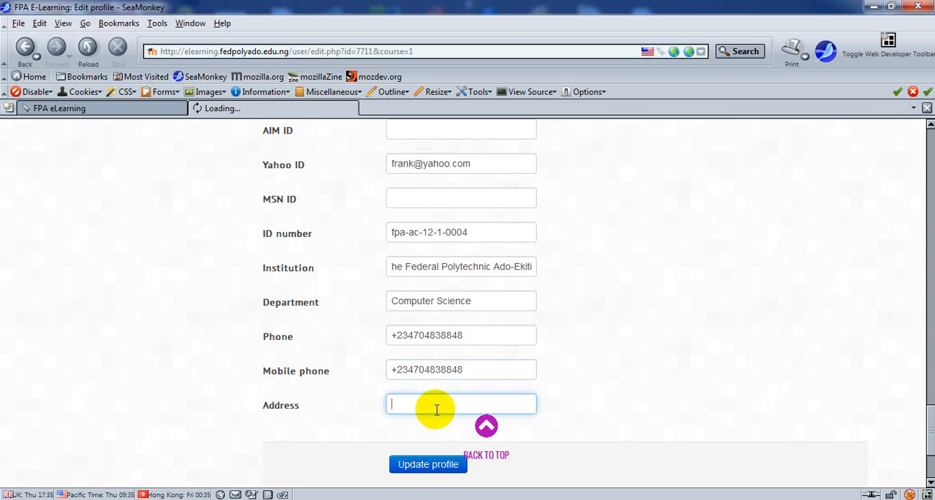
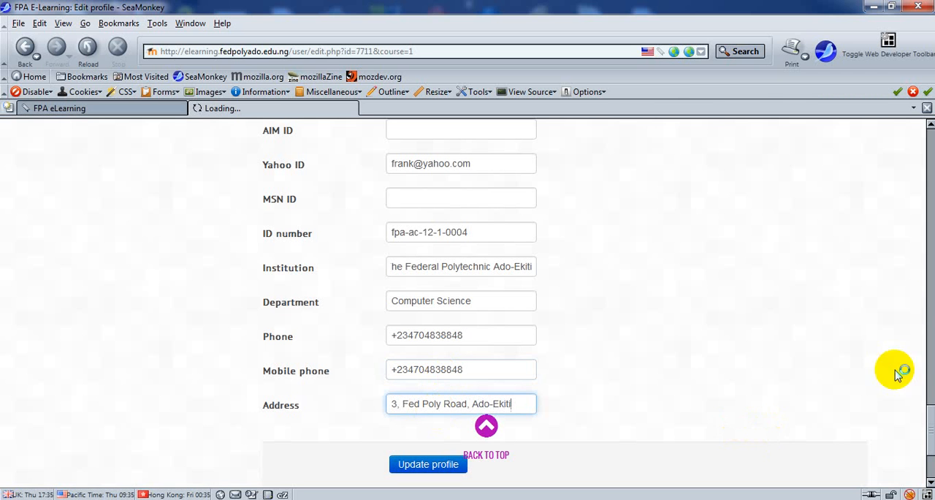
Step: Save the edited profile with Update profile and review the details on the resulting public profile page
left_click(930, 448)
left_click_drag(931, 449, 931, 438)
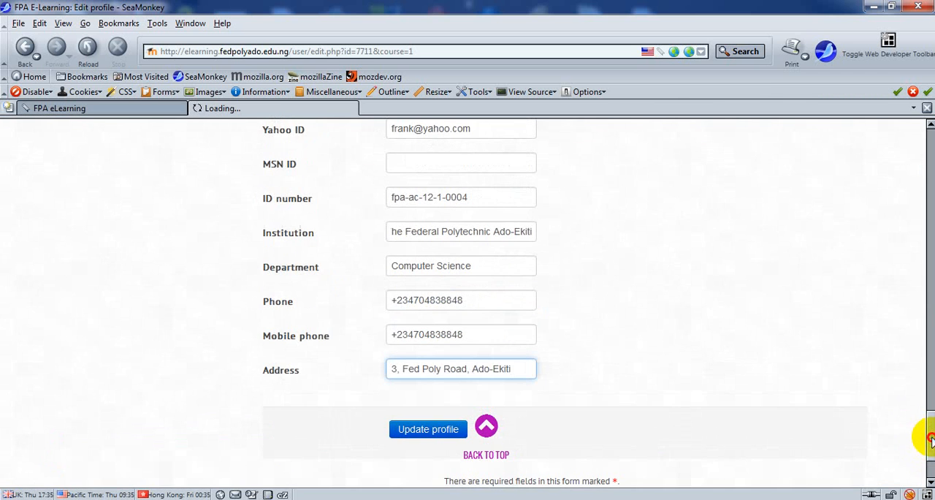
left_click(415, 433)
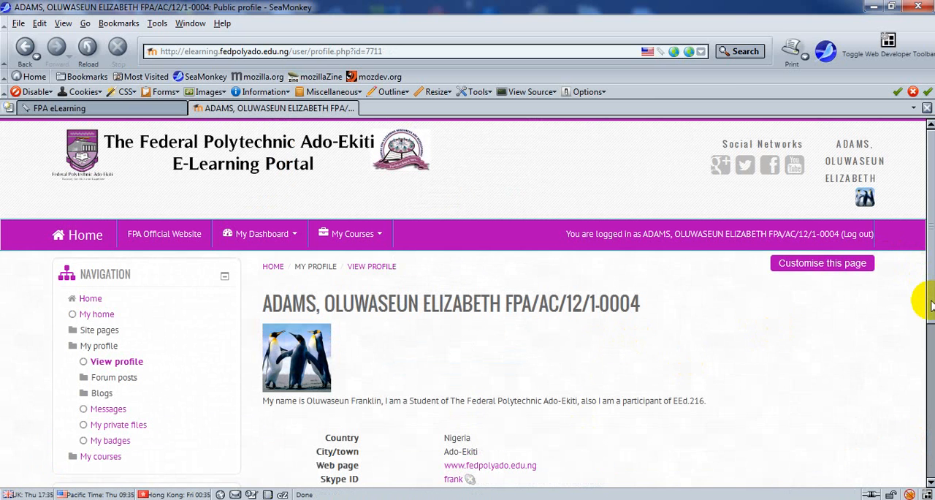
left_click_drag(930, 305, 926, 363)
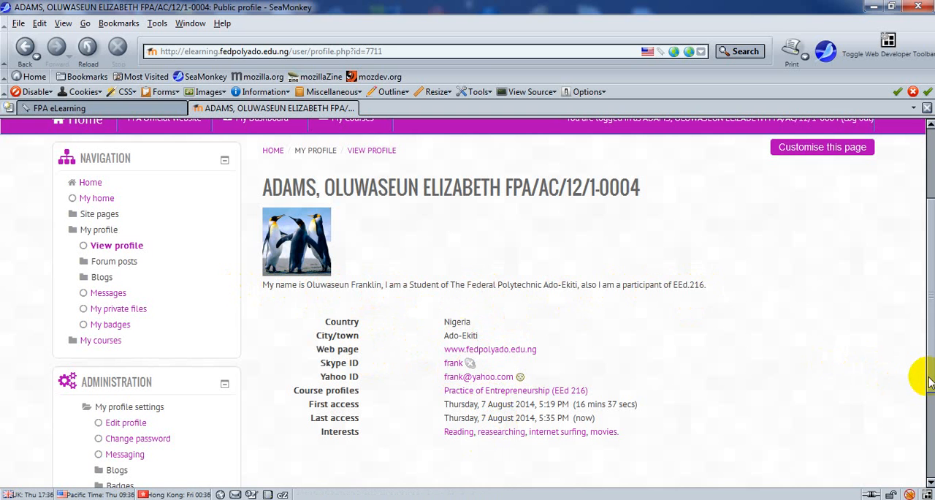
left_click_drag(929, 379, 929, 296)
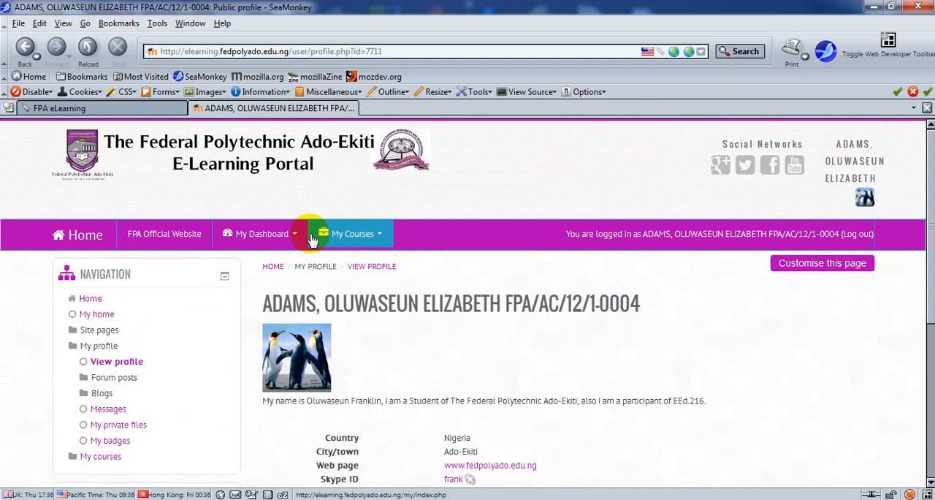
Step: Open the Practice of Entrepreneurship (EEd 216) course from the student's courses and view its introduction
left_click(348, 238)
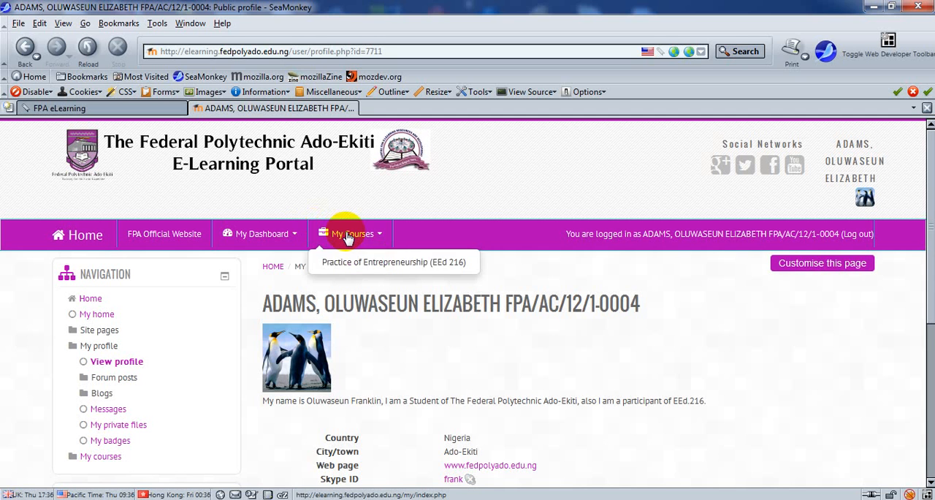
left_click(388, 269)
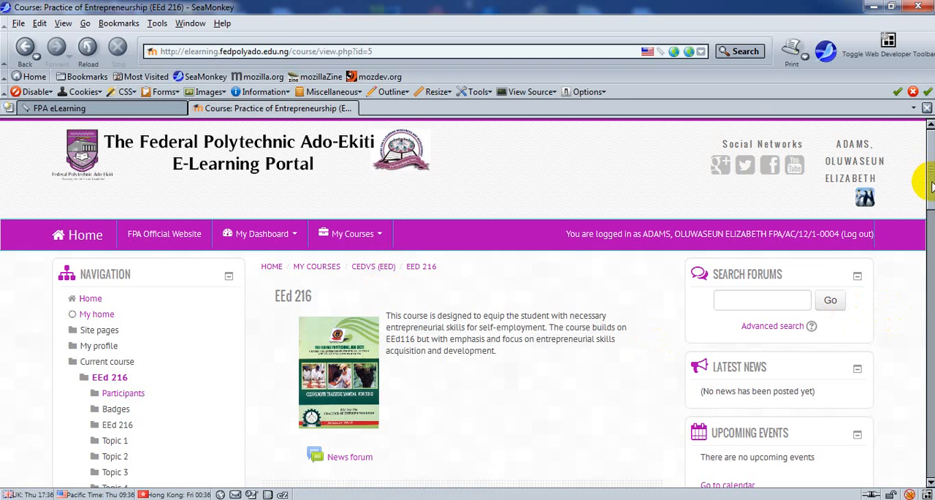
left_click_drag(932, 187, 932, 206)
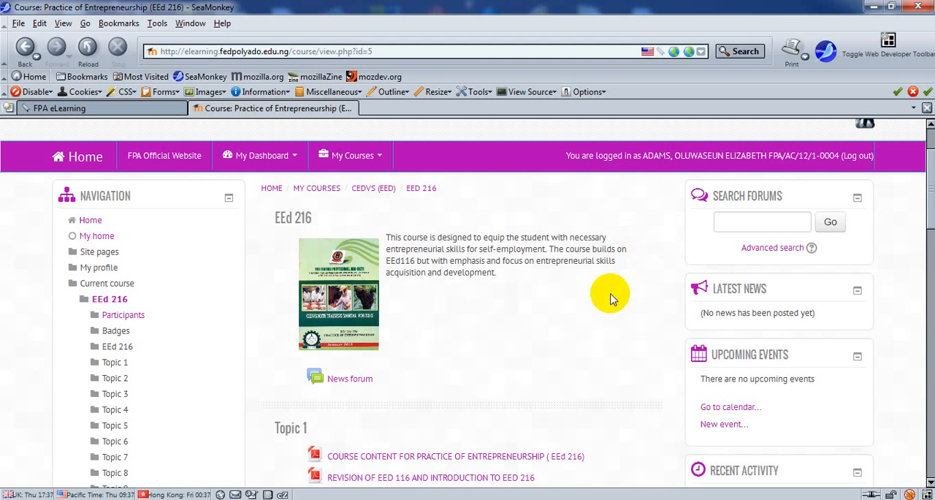
Step: Download the "Course Content for Practice of Entrepreneurship (EEd 216)" PDF from Topic 1 and open the downloaded file
left_click(931, 193)
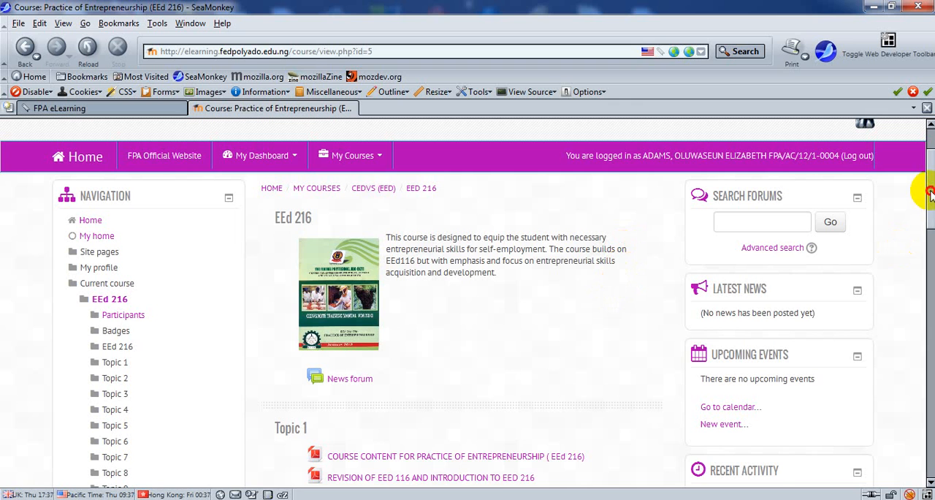
left_click_drag(931, 193, 932, 256)
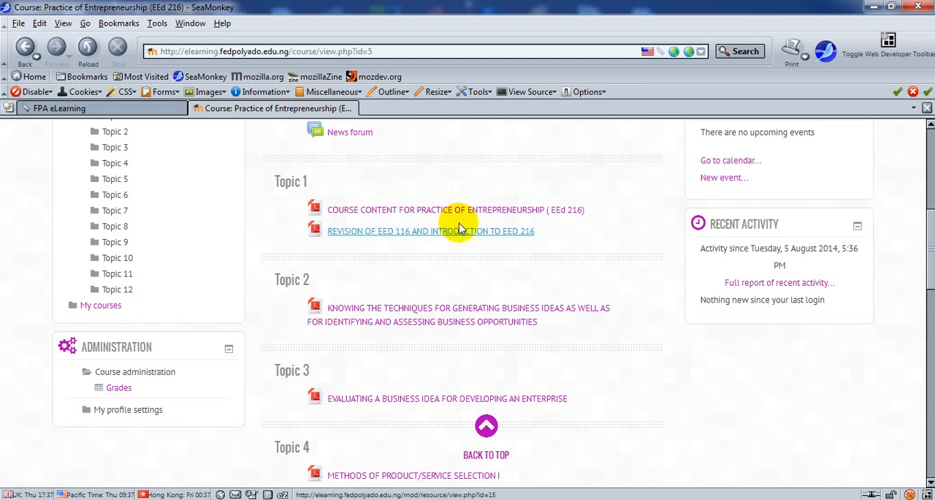
left_click(493, 212)
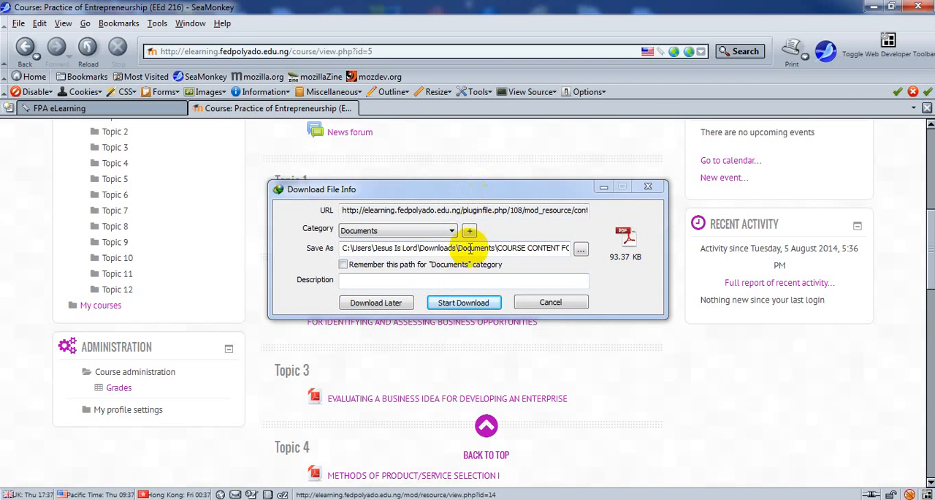
left_click_drag(495, 196, 698, 198)
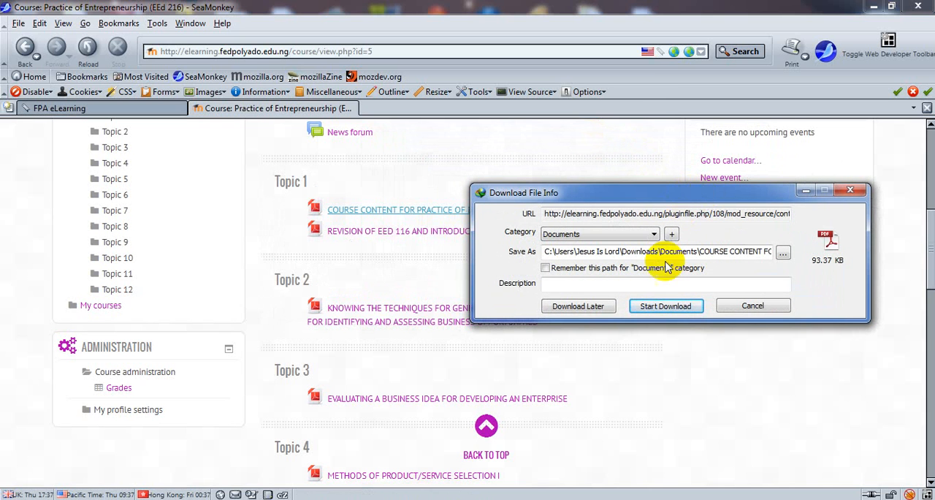
left_click(666, 306)
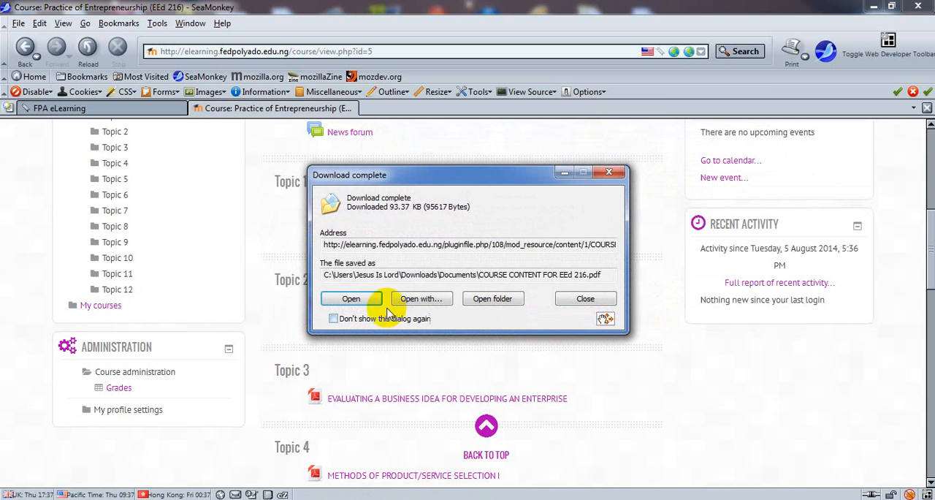
left_click_drag(468, 170, 737, 204)
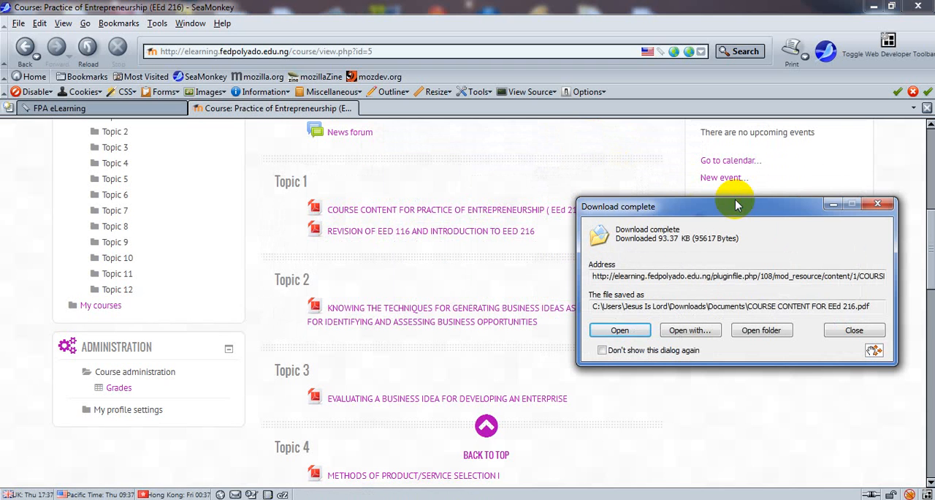
left_click(625, 331)
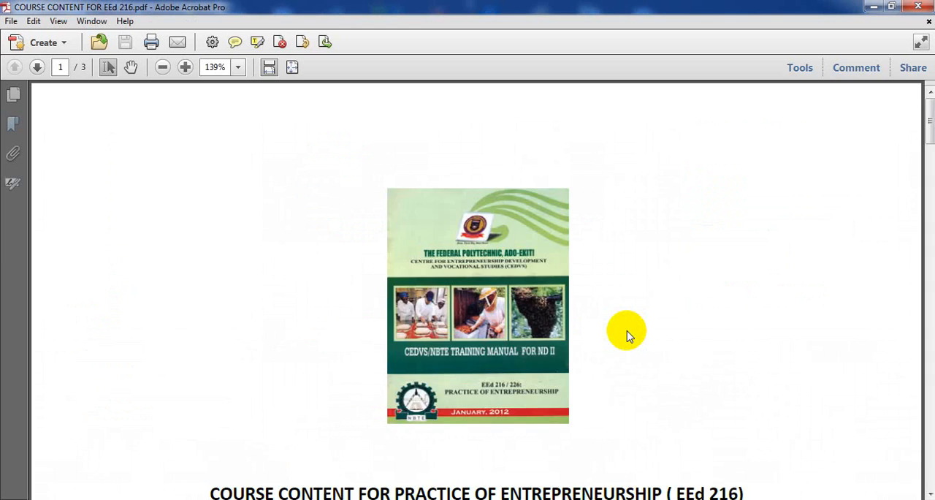
Step: Read through the weekly topics table in the course content PDF from week 1 to week 12 and close the document
left_click(932, 137)
left_click_drag(930, 151, 931, 168)
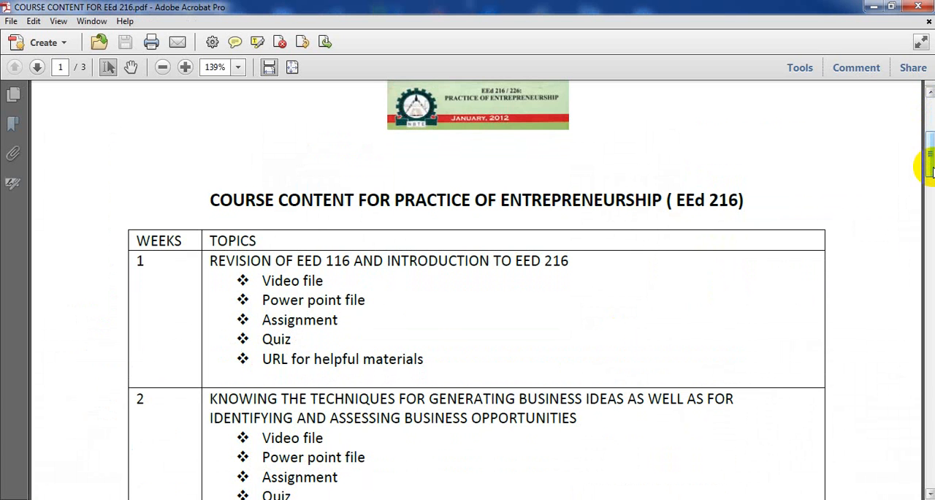
left_click_drag(931, 168, 930, 181)
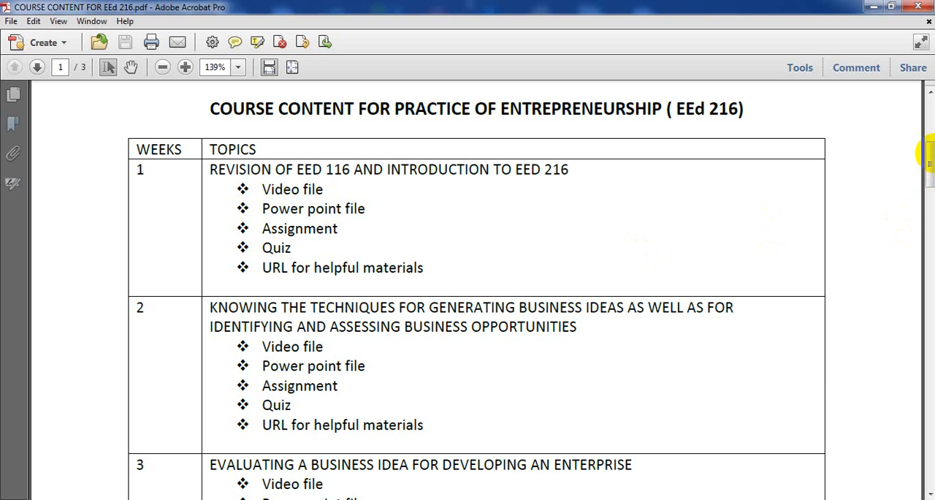
left_click_drag(932, 159, 932, 176)
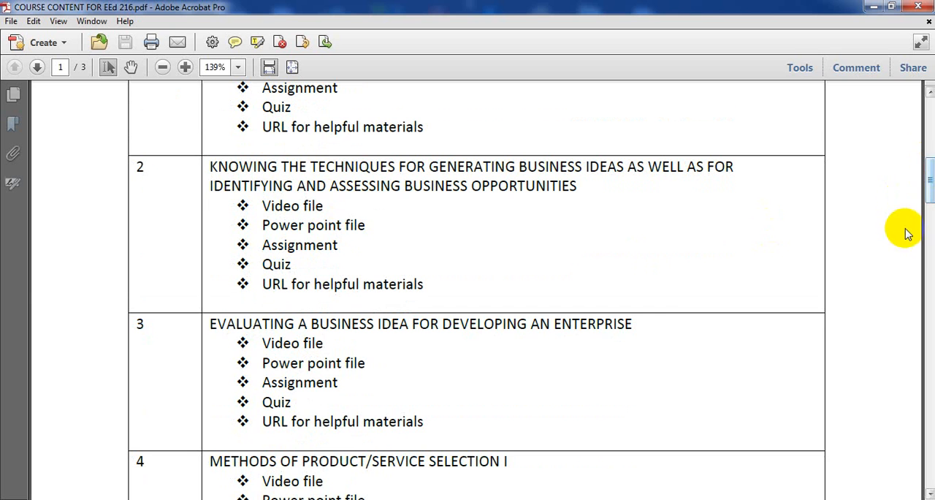
left_click_drag(931, 199, 932, 218)
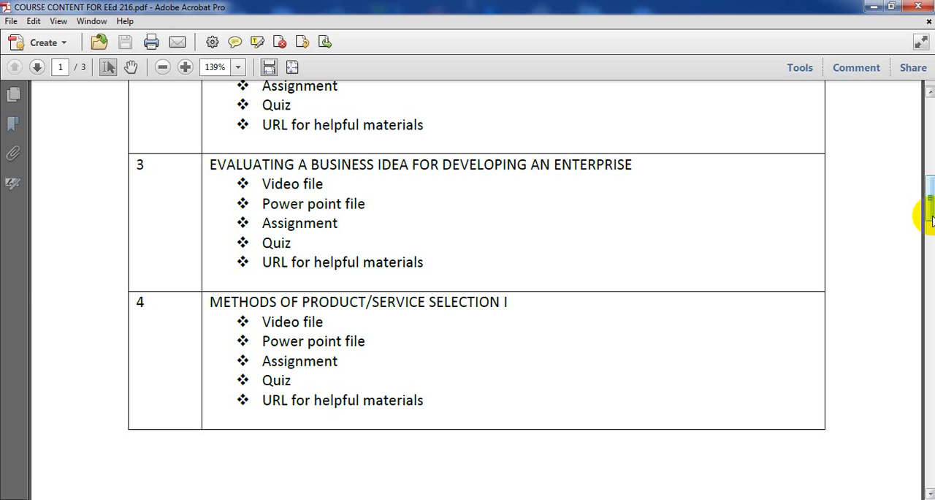
left_click_drag(931, 220, 931, 228)
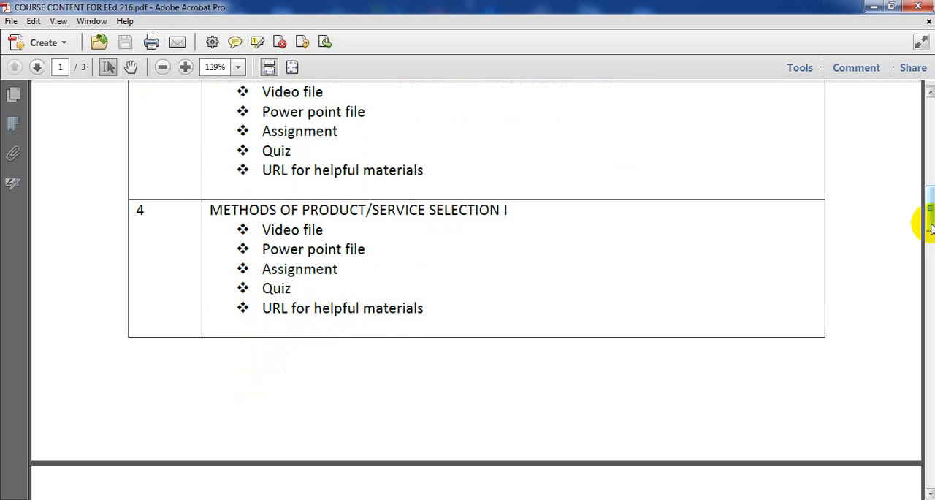
left_click_drag(931, 226, 930, 361)
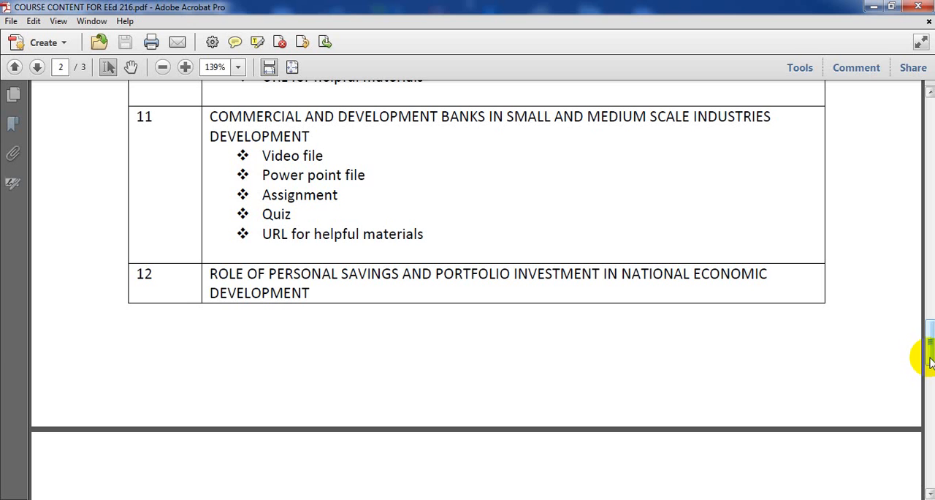
left_click(920, 7)
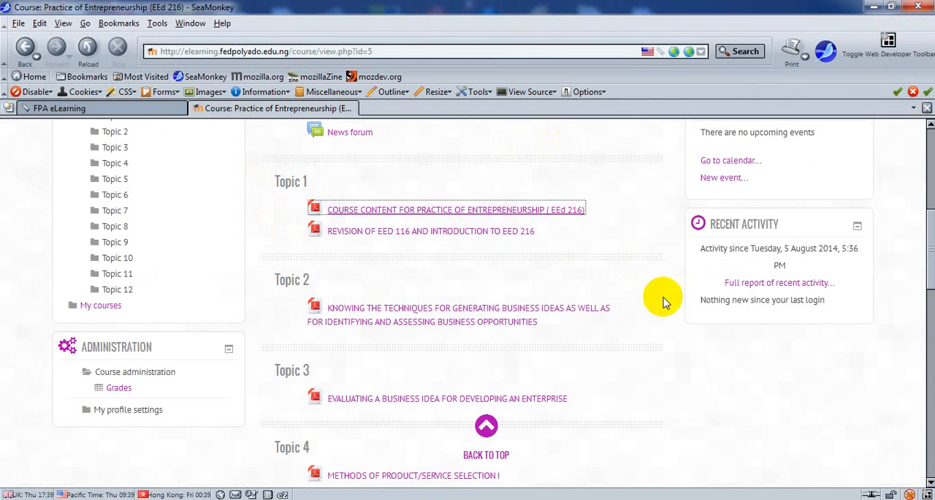
Step: Download the "Revision of EED 116 and Introduction to EED 216" PDF from Topic 1 and open the downloaded file
left_click_drag(927, 283, 928, 291)
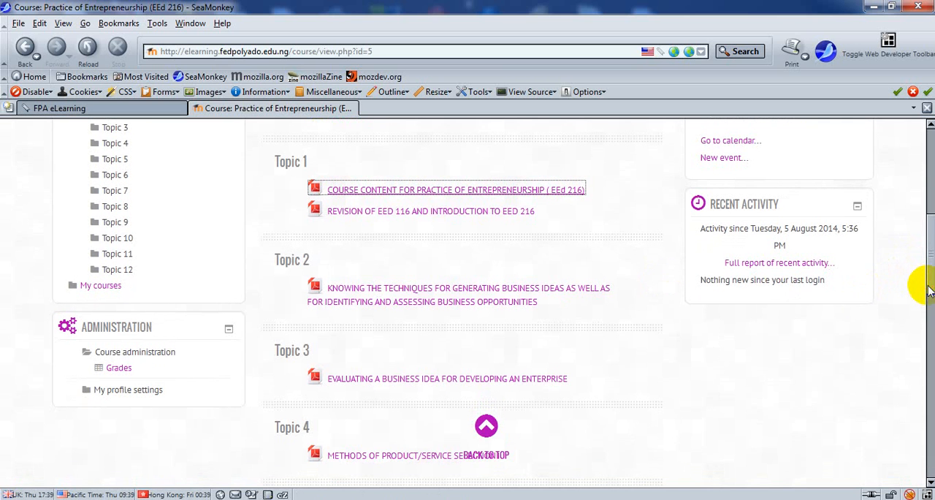
left_click(413, 218)
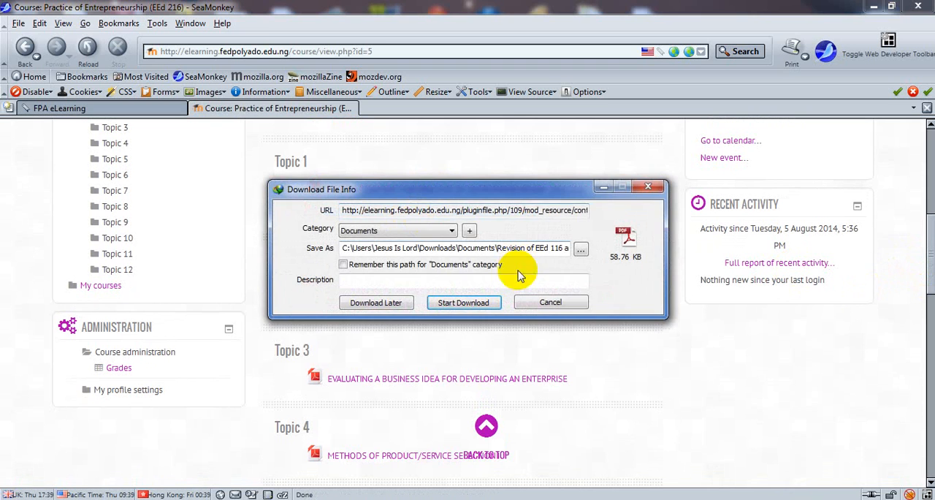
left_click(467, 304)
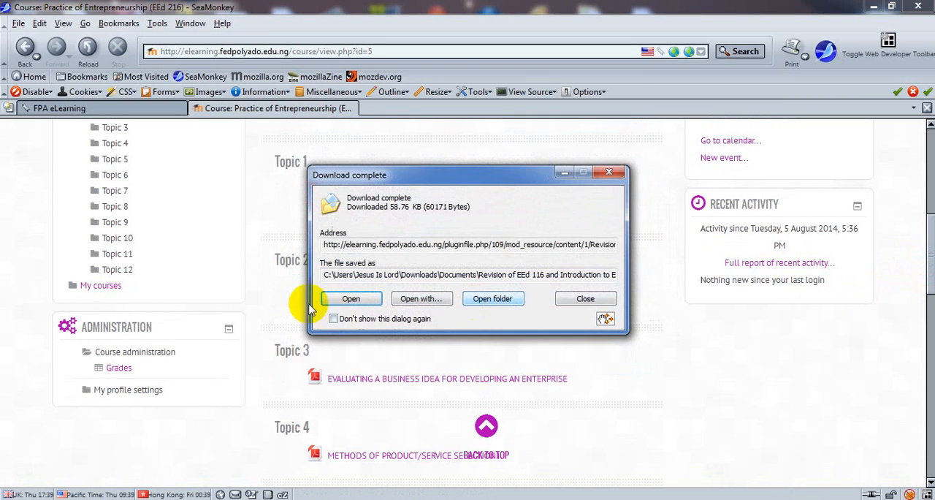
left_click(352, 298)
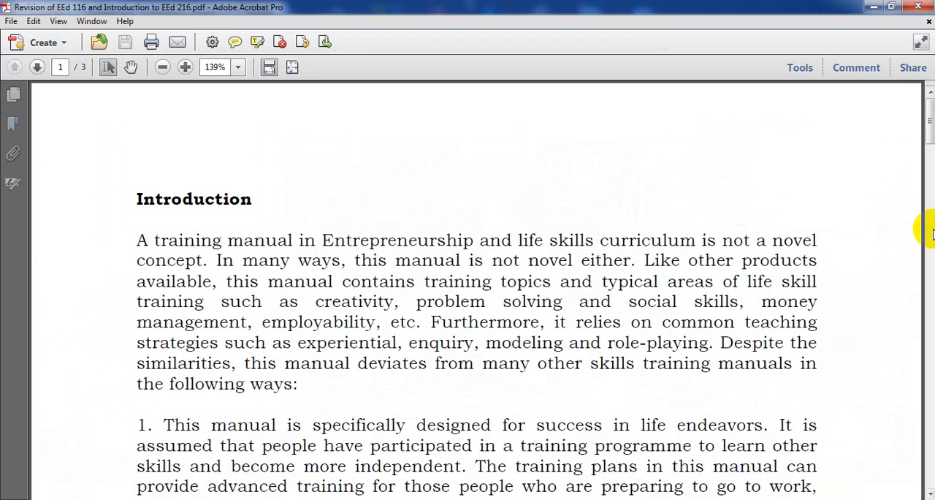
Step: View the Introduction on the first page of the revision PDF and close the document
left_click(930, 141)
left_click_drag(930, 141, 894, 114)
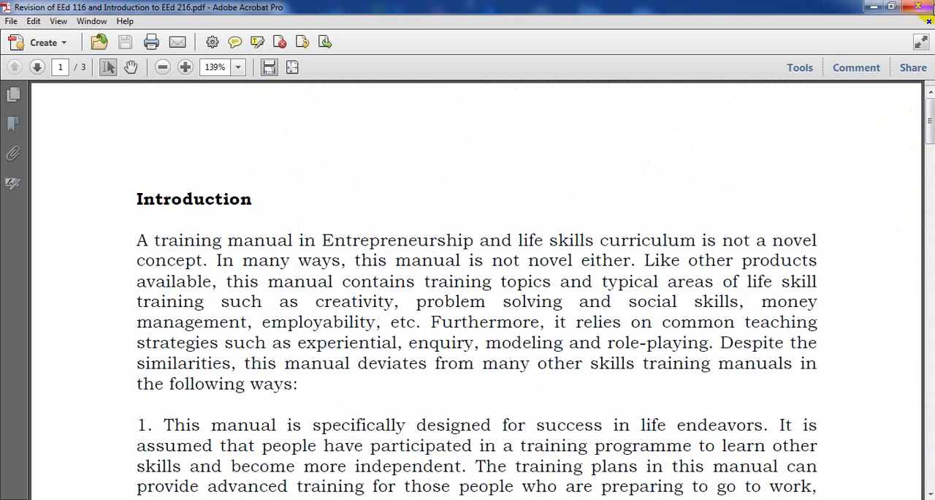
left_click(925, 9)
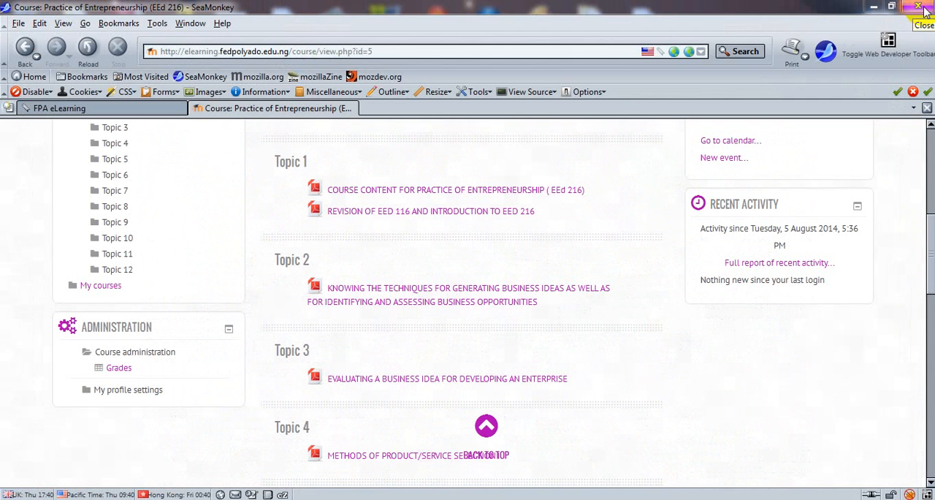